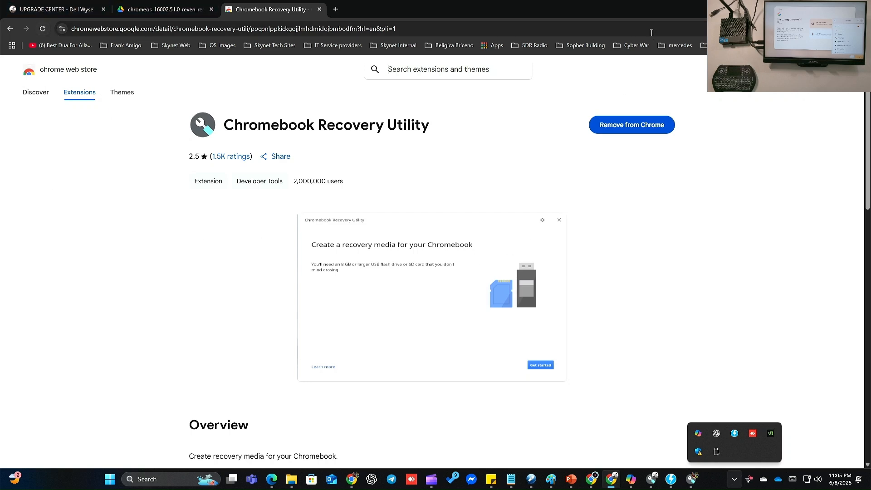
- Launch the Chromebook Recovery Utility extension and start creating recovery media
click(632, 132)
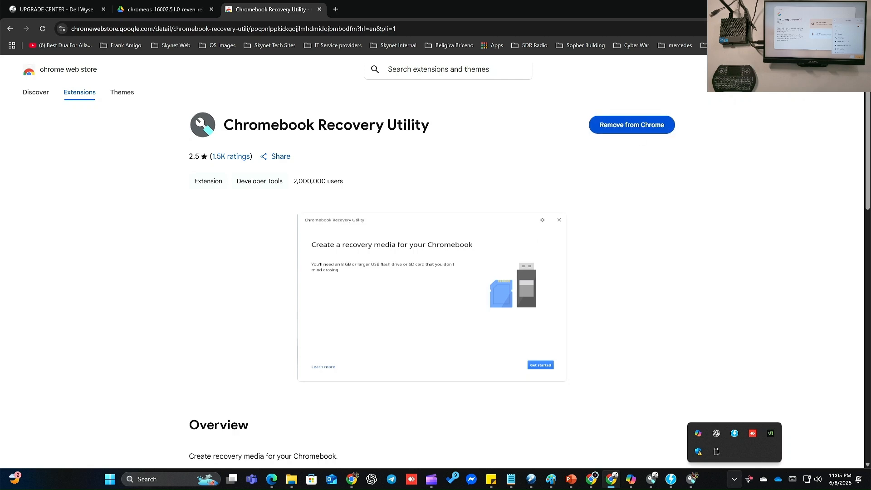
click(779, 29)
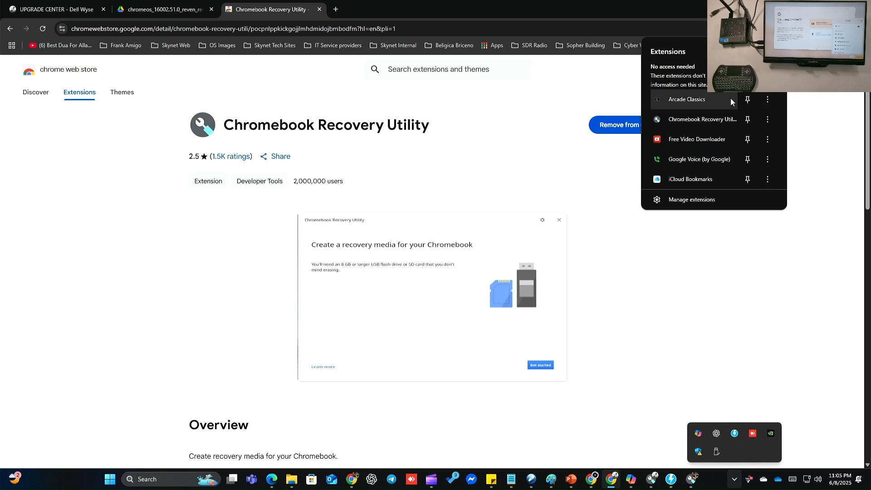
click(720, 121)
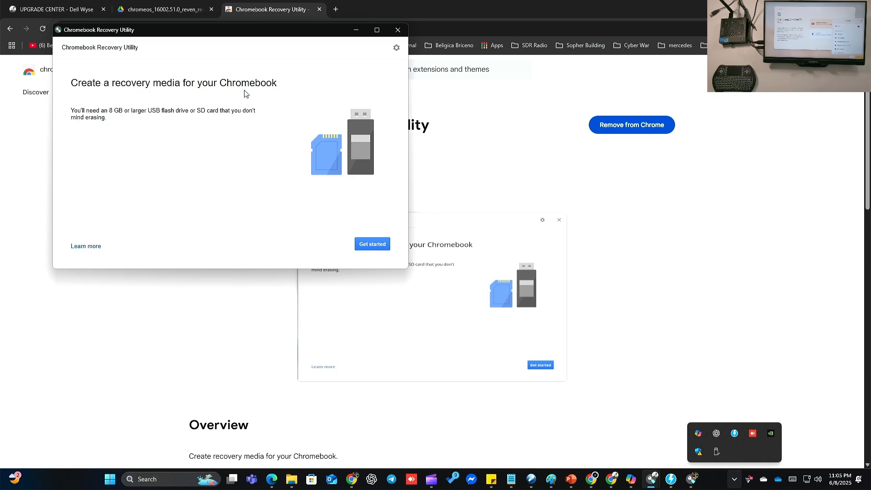
click(380, 246)
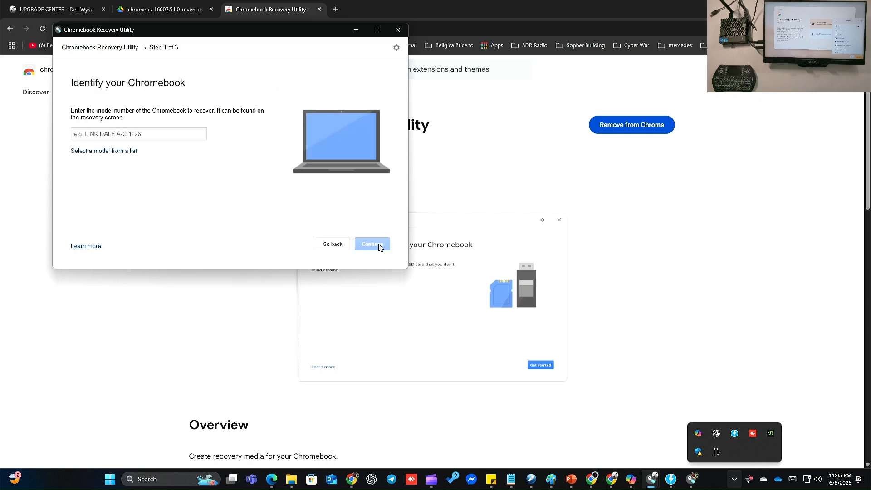
- Switch to choosing the Chromebook model from a list and look through the available manufacturers
click(121, 133)
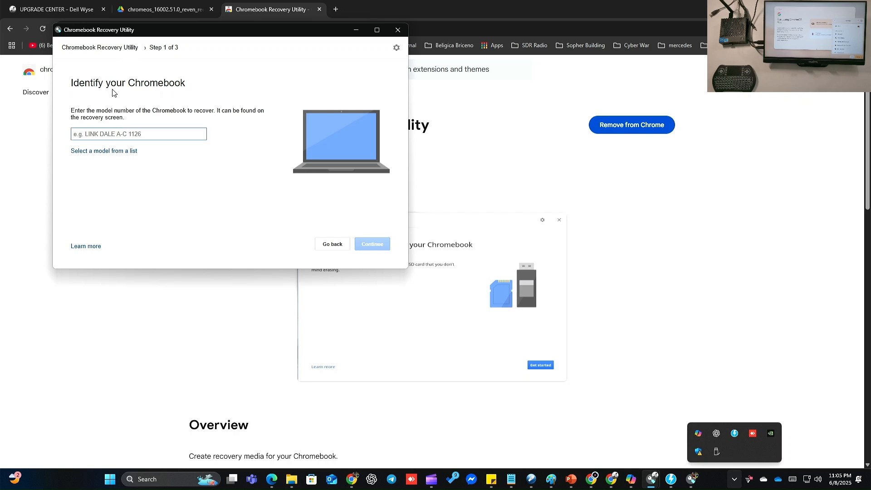
click(99, 151)
click(116, 117)
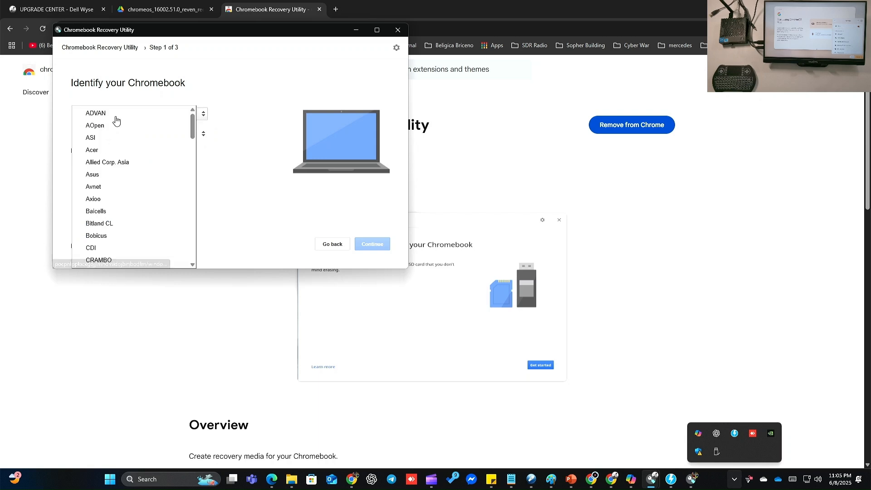
click(257, 204)
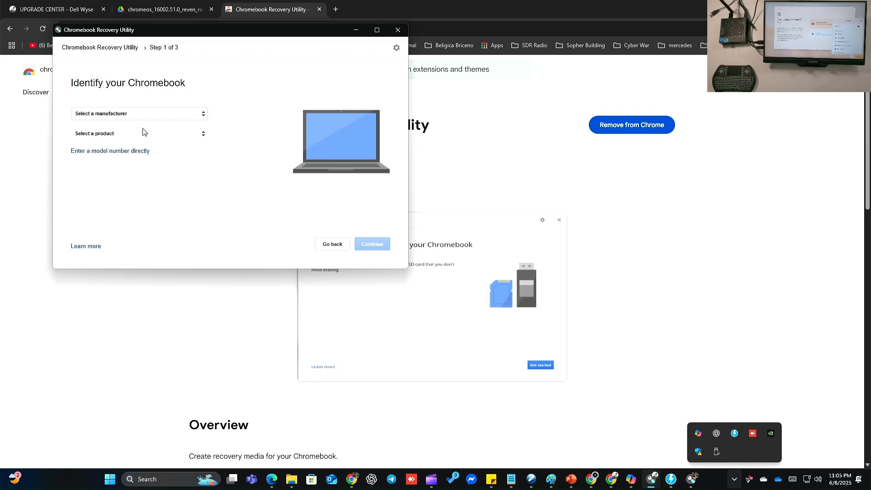
click(118, 118)
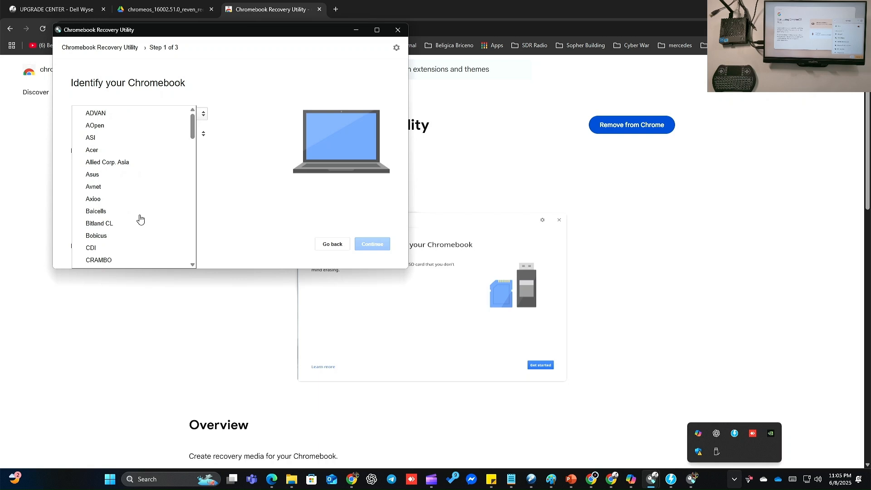
click(235, 223)
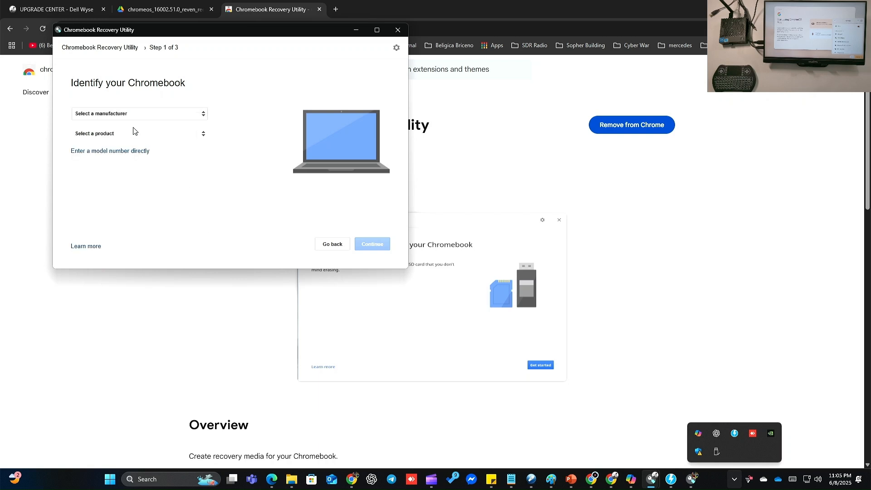
click(393, 47)
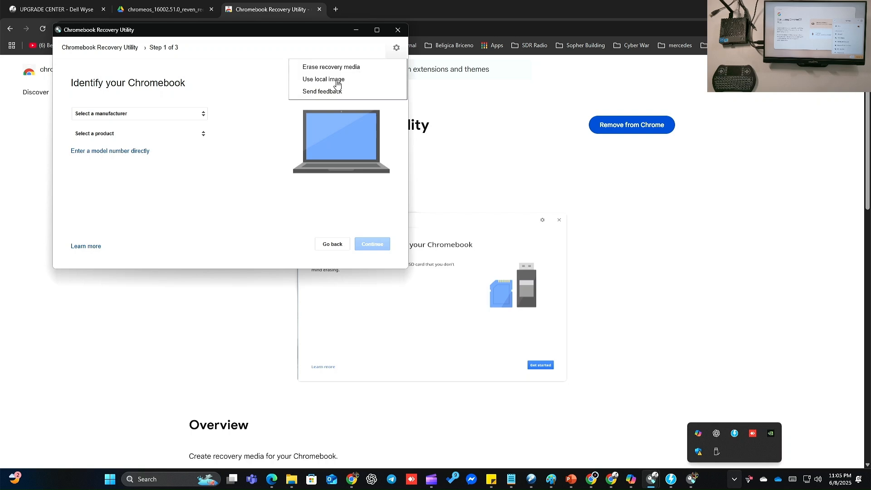
click(336, 81)
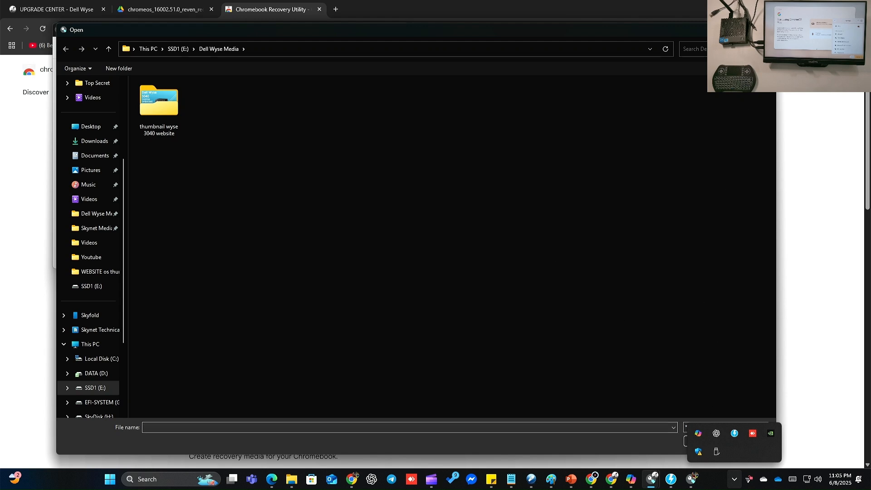
click(766, 30)
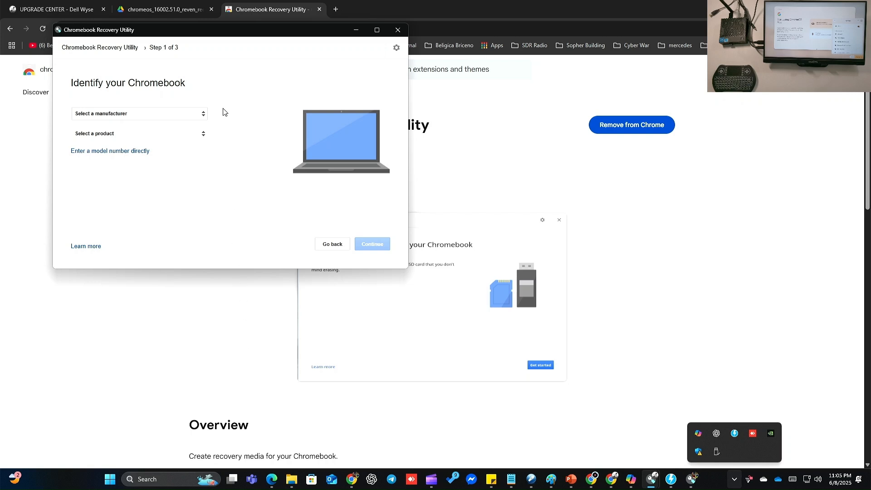
- On the Upgrade Center site, open the Dell Wyse 3040 Chromebook API purchase page and preview its PayPal checkout without paying
click(59, 9)
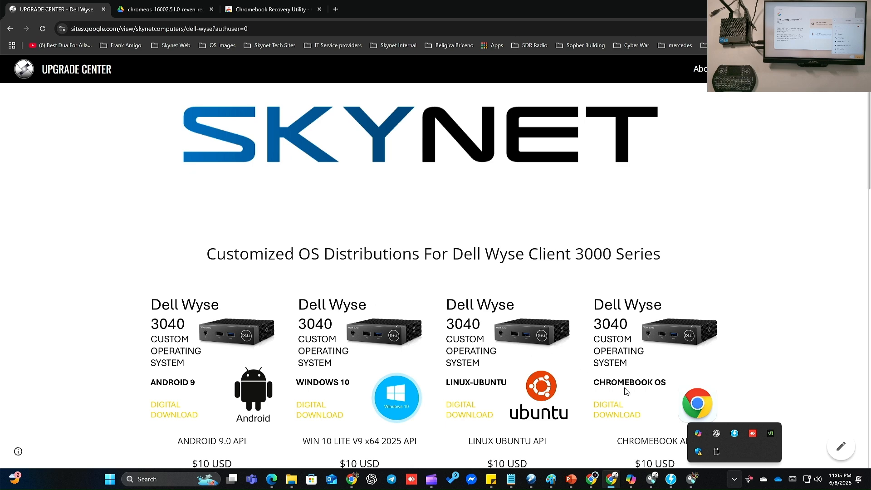
scroll(662, 391, down, 4)
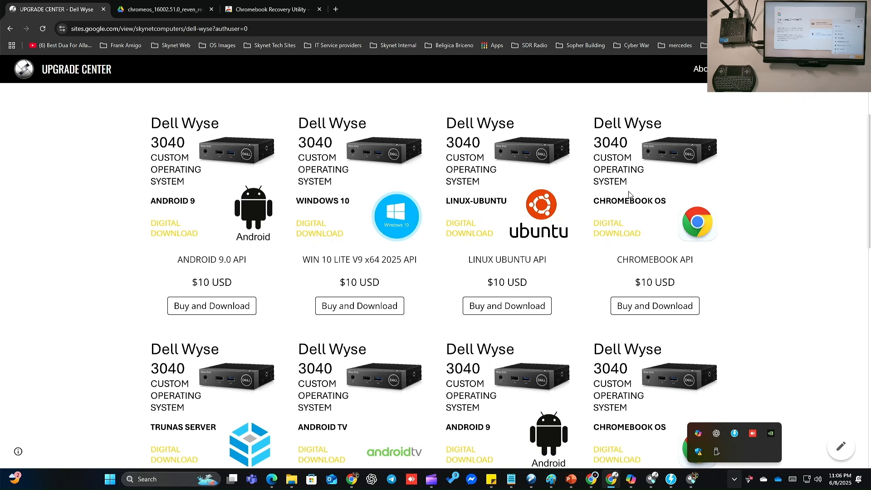
click(649, 311)
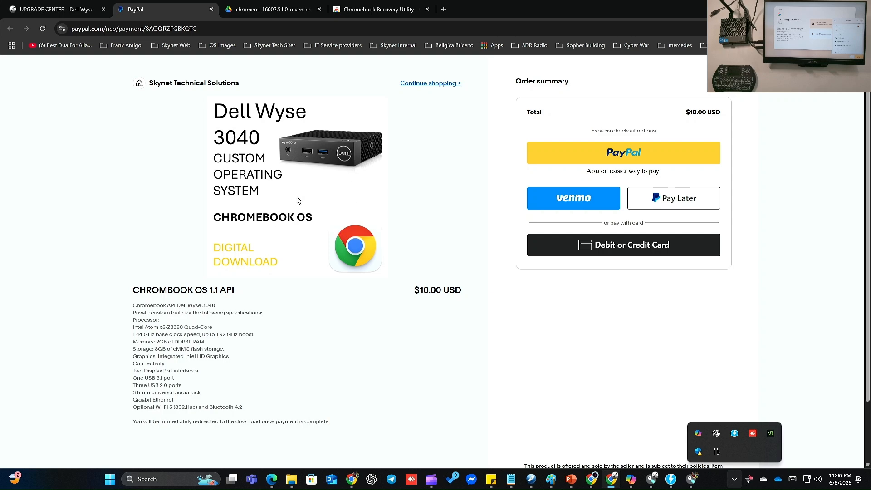
click(633, 150)
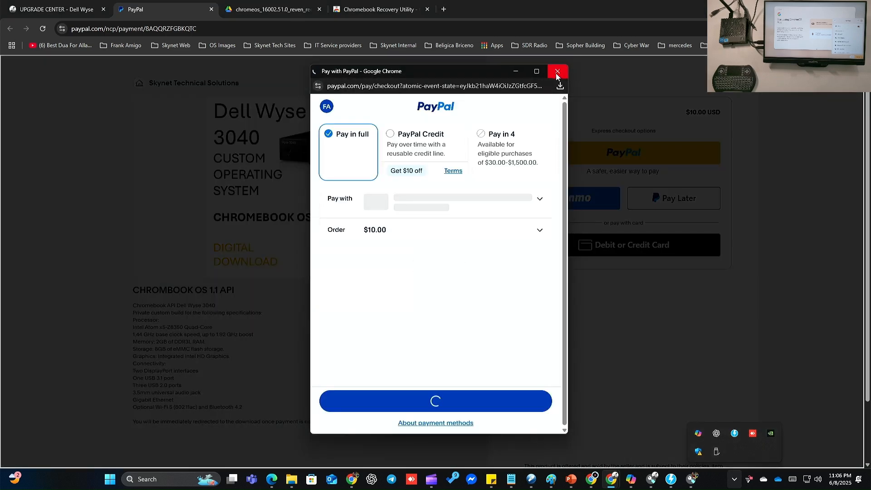
click(557, 73)
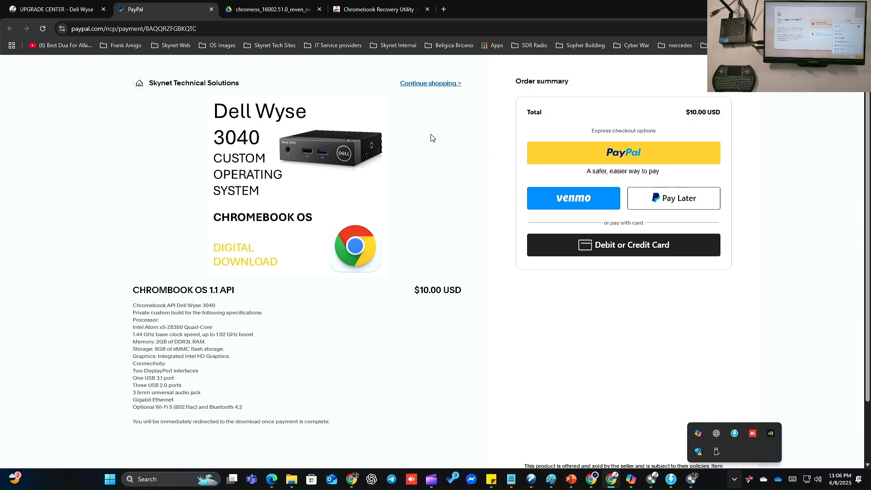
- Download chromeos.zip from Google Drive despite the virus-scan warning and open the full download history
click(286, 9)
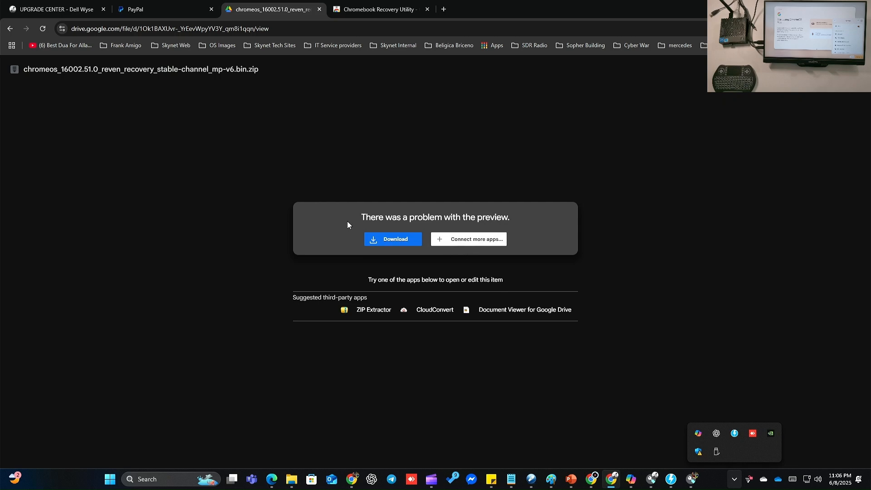
click(389, 240)
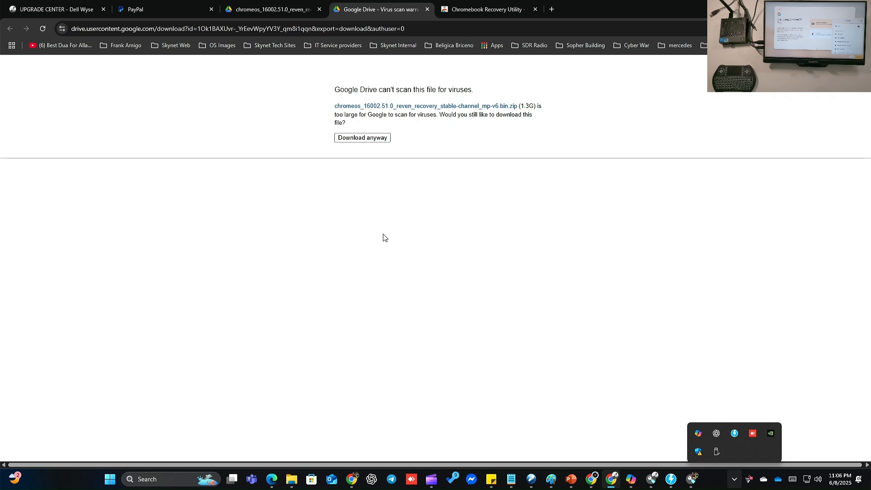
click(365, 138)
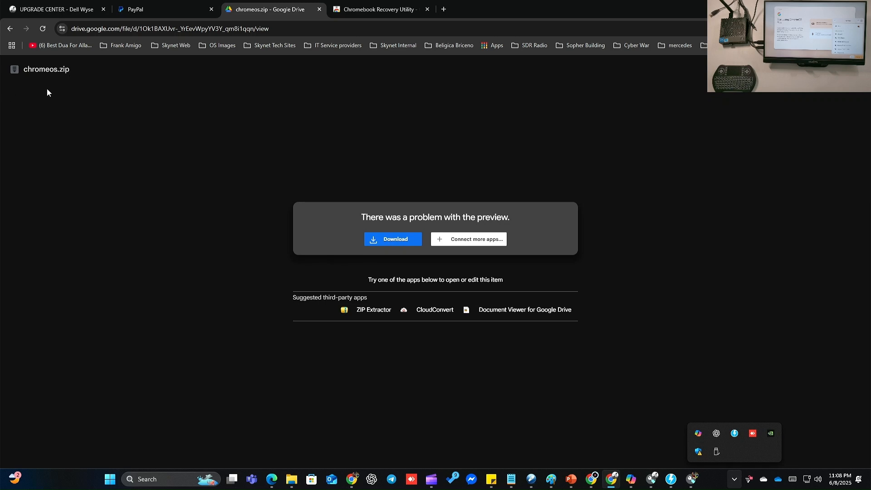
click(405, 242)
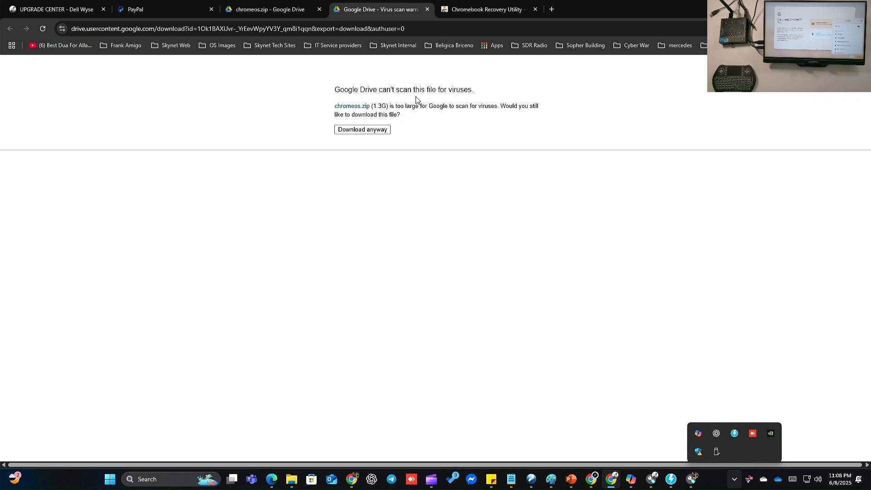
click(376, 129)
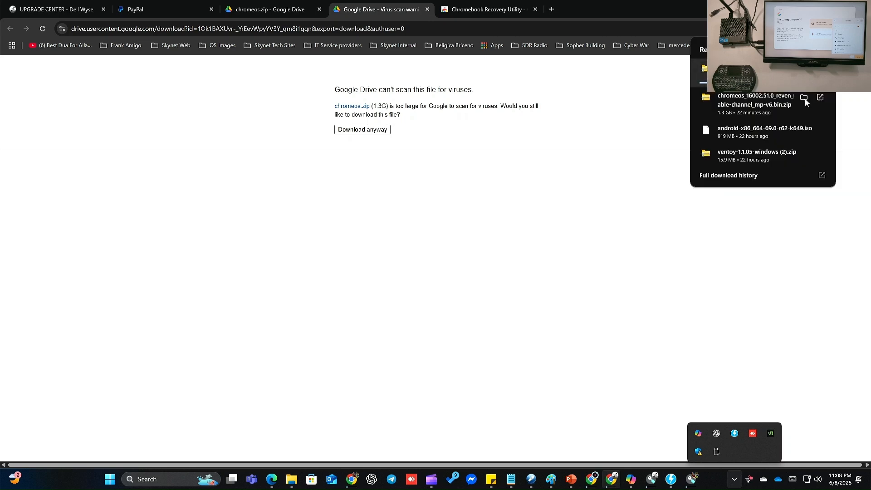
click(820, 176)
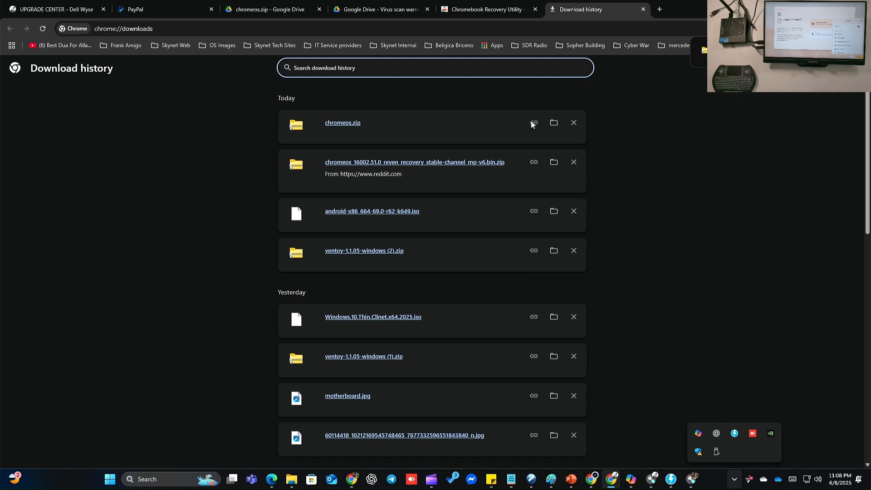
click(770, 114)
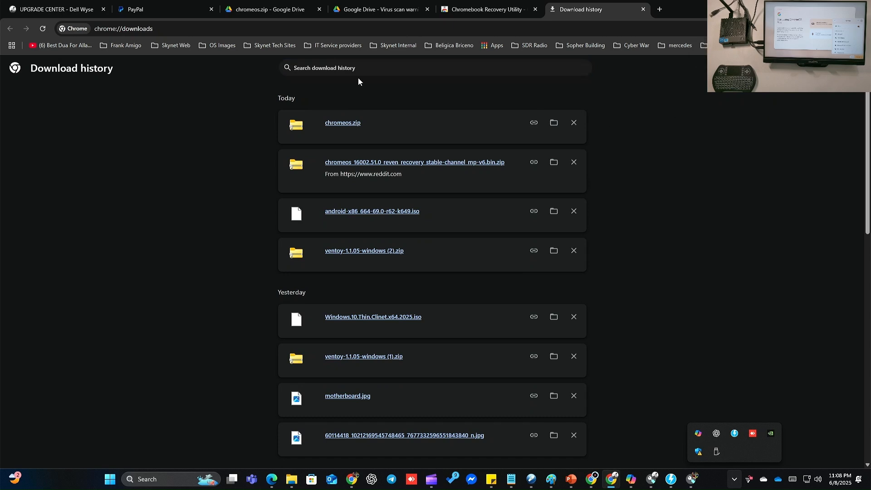
- Relaunch the Chromebook Recovery Utility extension and proceed to identifying the Chromebook
click(780, 29)
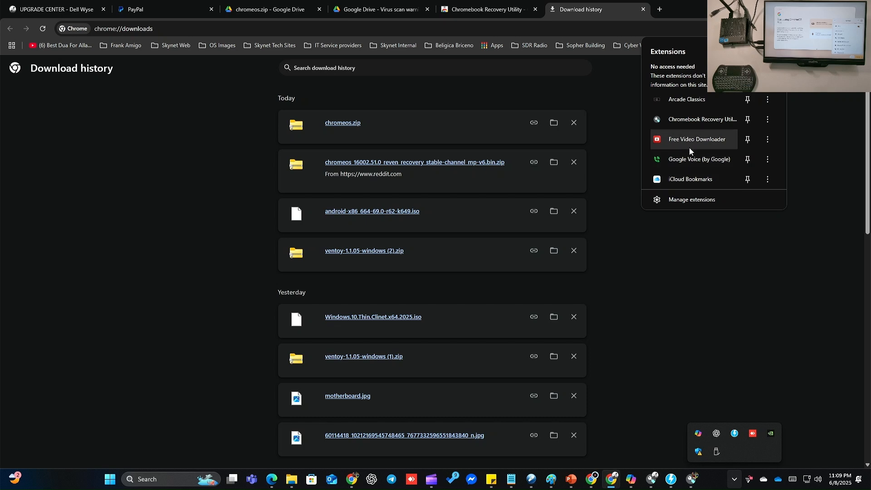
click(694, 120)
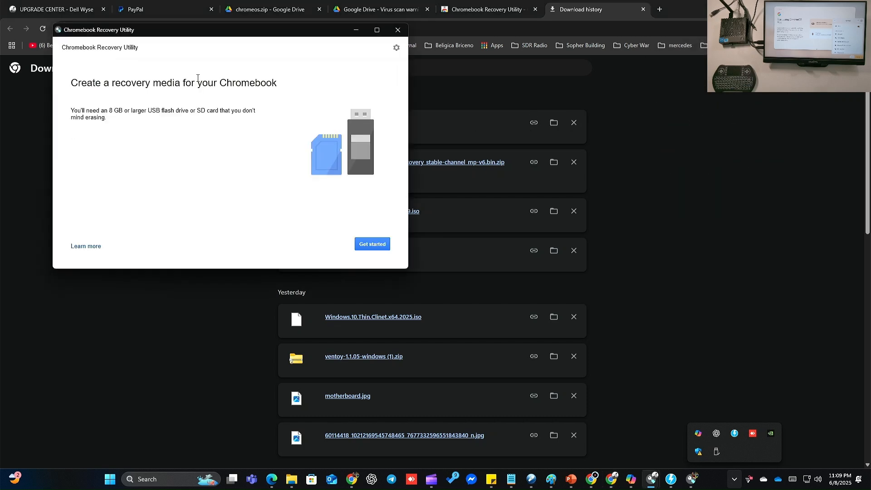
click(384, 245)
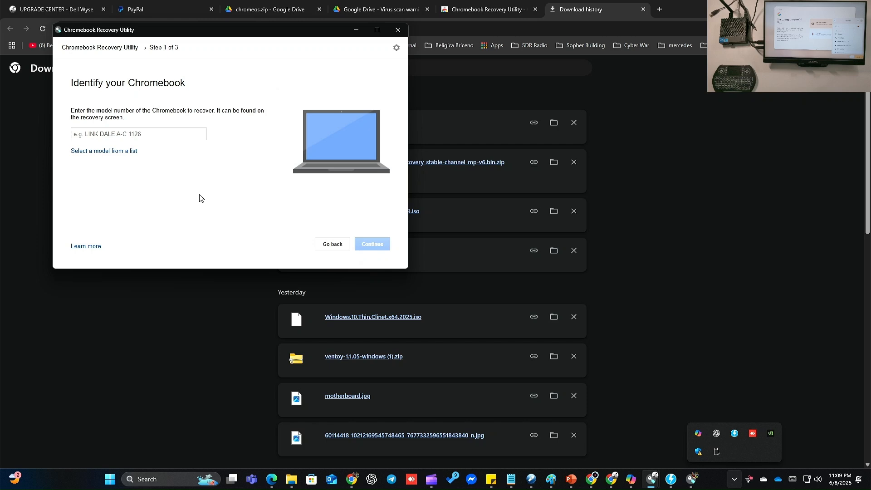
- Use the local image chromeos from the Downloads folder as the recovery source
click(397, 48)
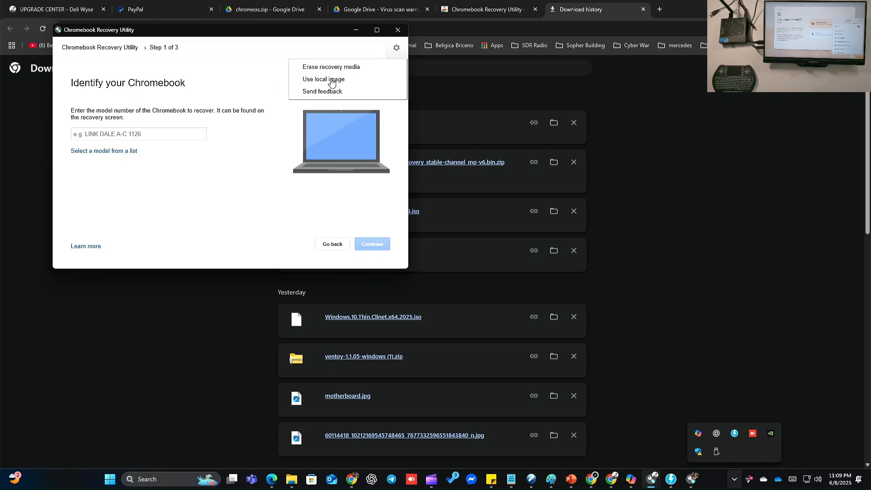
click(324, 79)
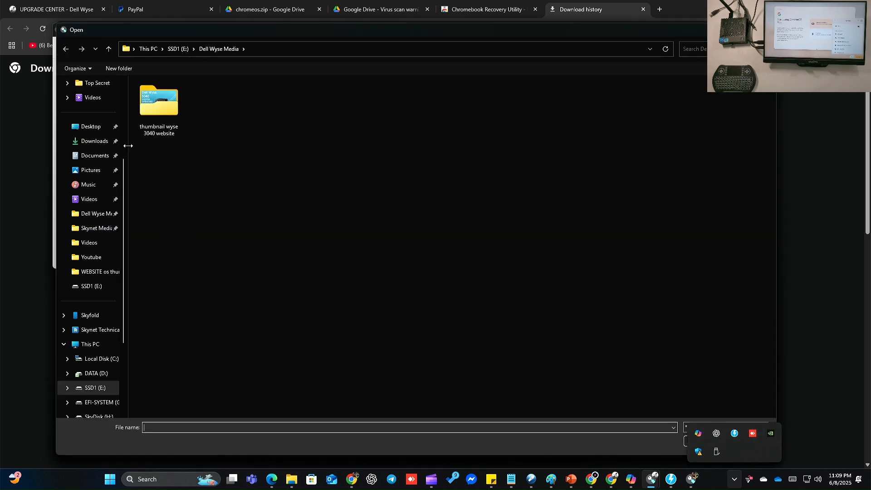
click(93, 141)
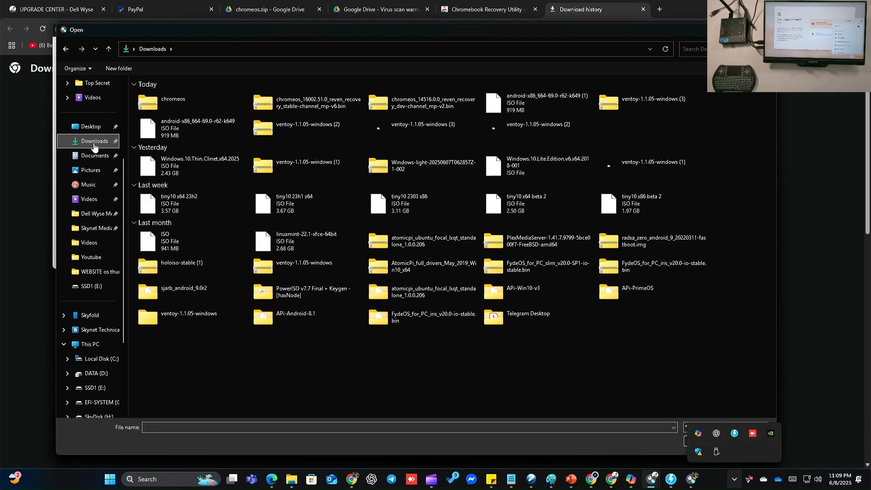
click(200, 96)
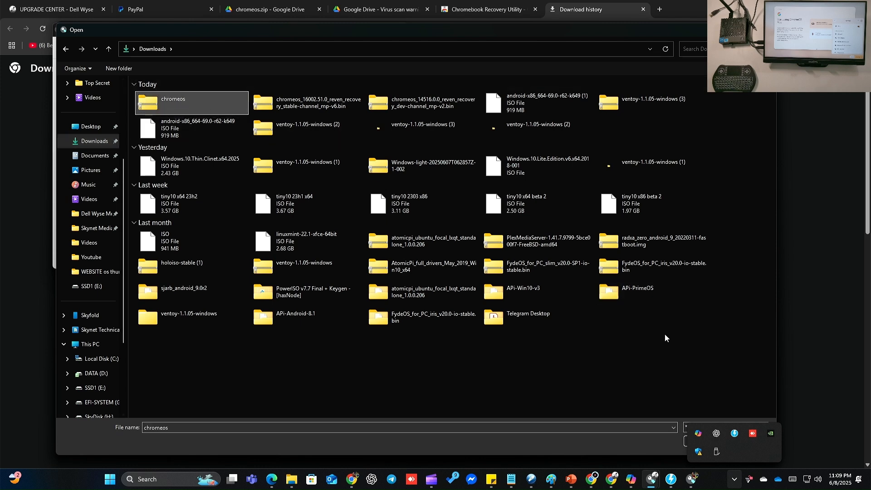
click(736, 480)
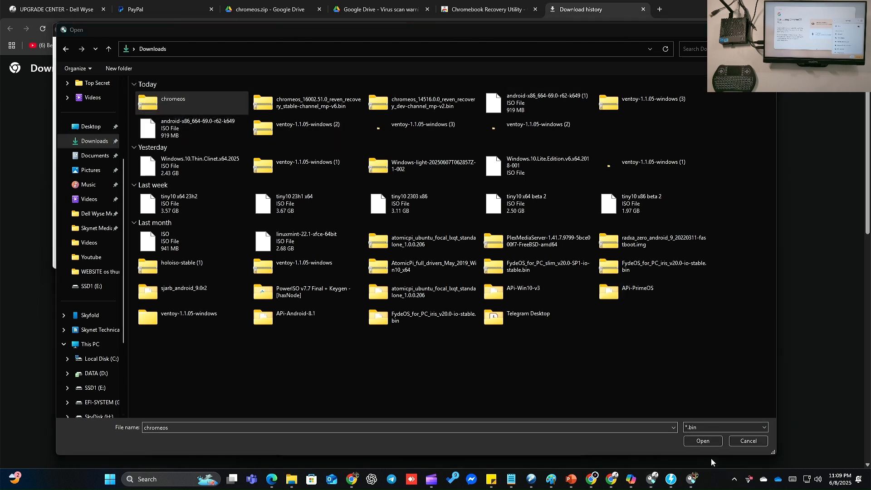
click(703, 442)
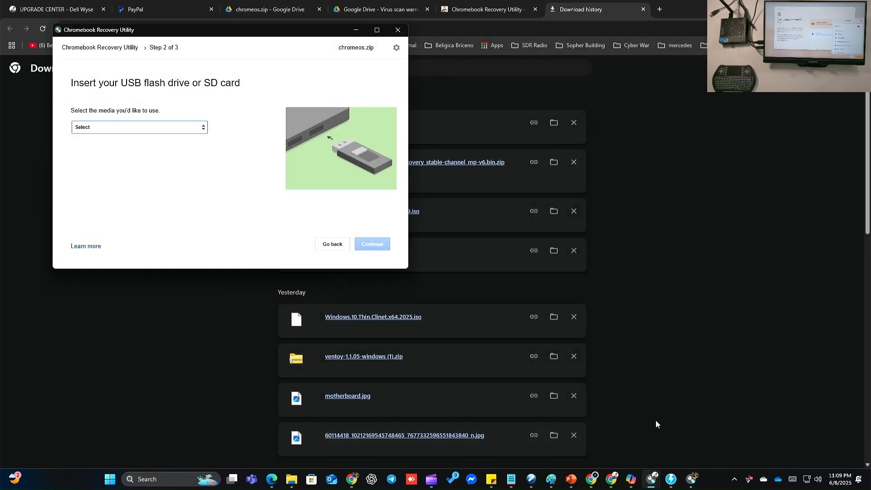
- Select USB DISK 3.0 - 29.3 GB as the recovery media
click(175, 129)
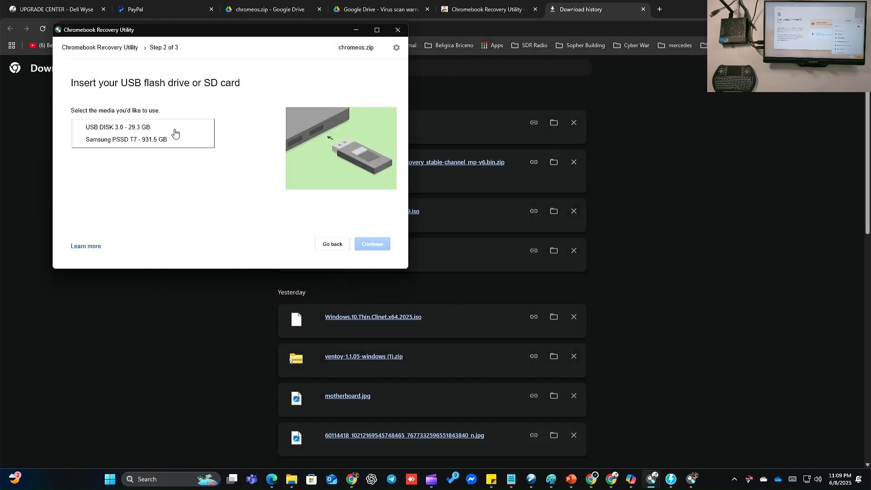
click(90, 129)
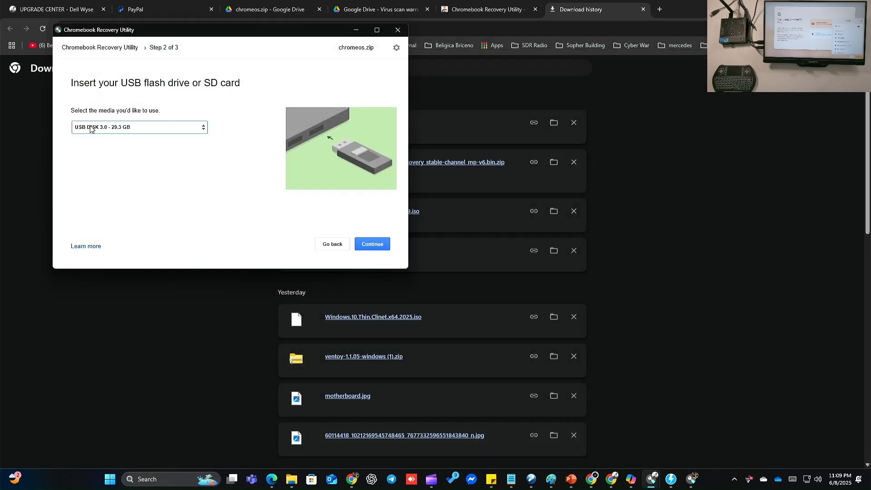
- Create the recovery image from chromeos.zip on USB DISK 3.0 and allow Google Chrome to make changes to the device
click(377, 246)
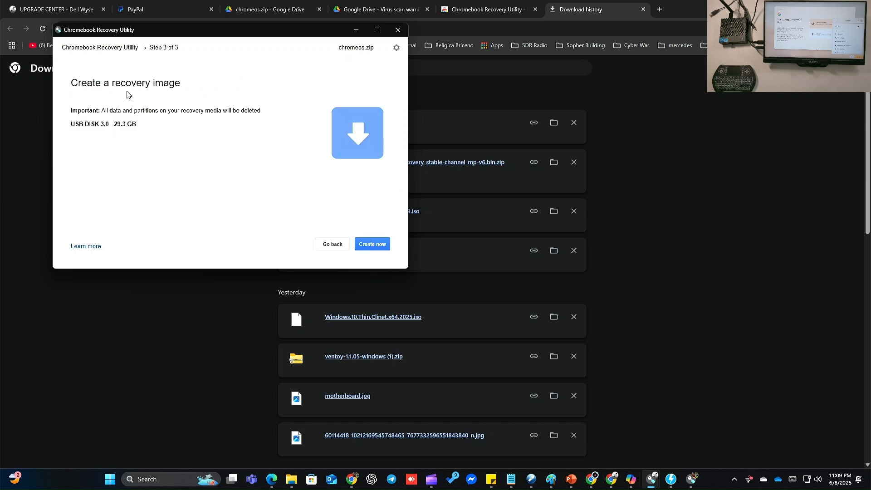
click(384, 248)
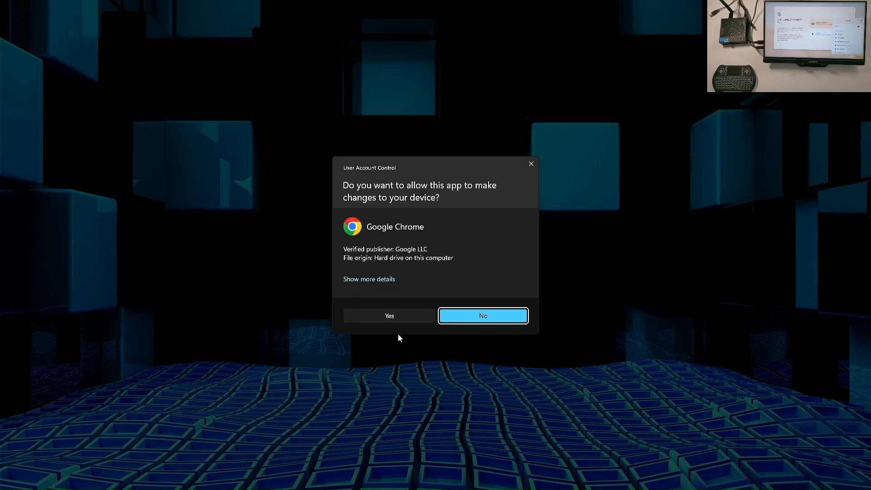
click(399, 317)
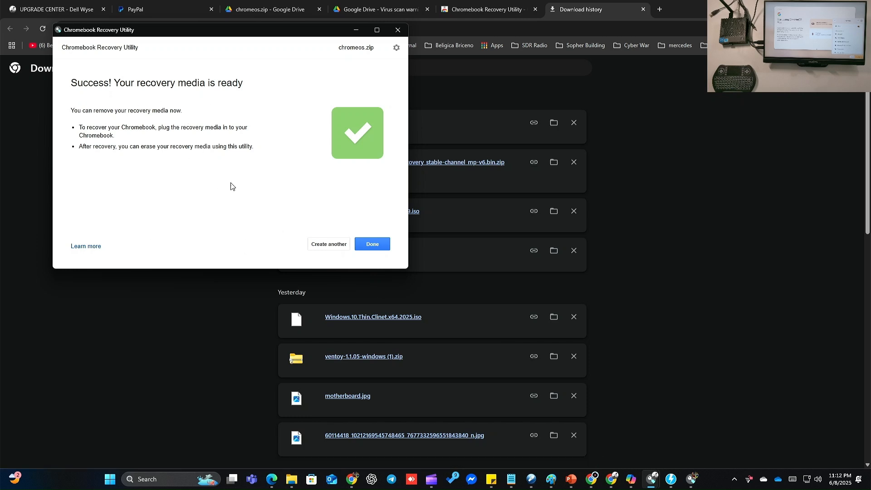
- Safely eject the finished USB recovery drive from Windows
click(735, 480)
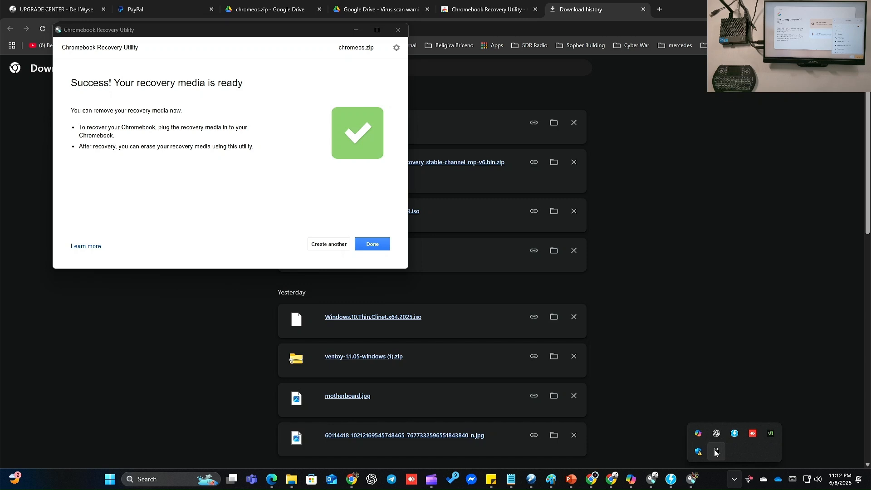
click(716, 453)
click(734, 436)
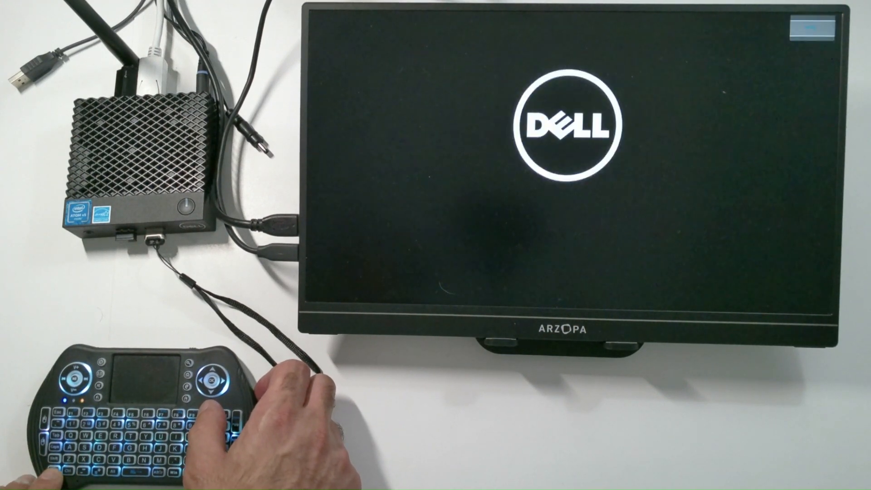
- Open the Wyse 3040's one-time boot menu and boot from UEFI: USB DISK 3.0 PMAP, Partition 12
key(F12)
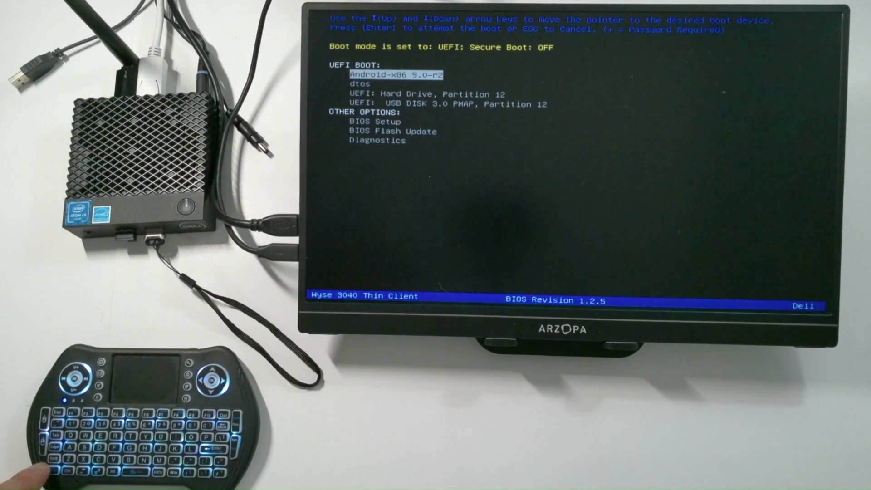
key(Down)
key(Down)
key(Down)
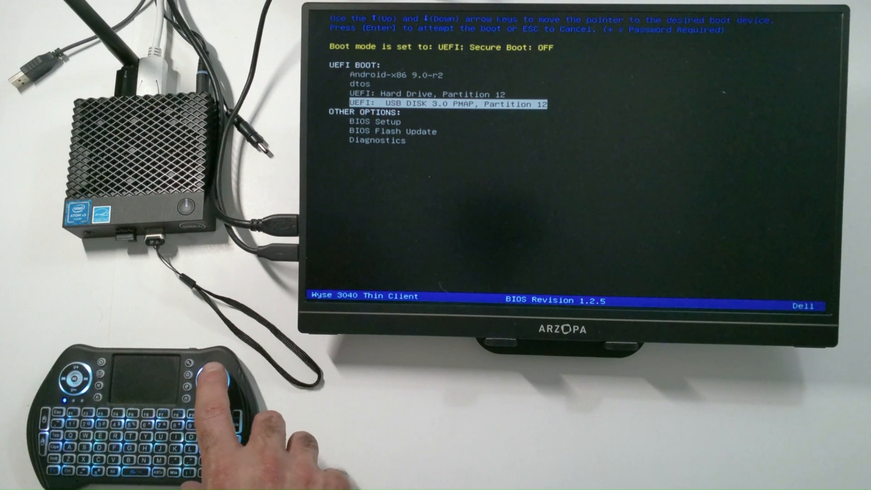
key(Up)
key(Up)
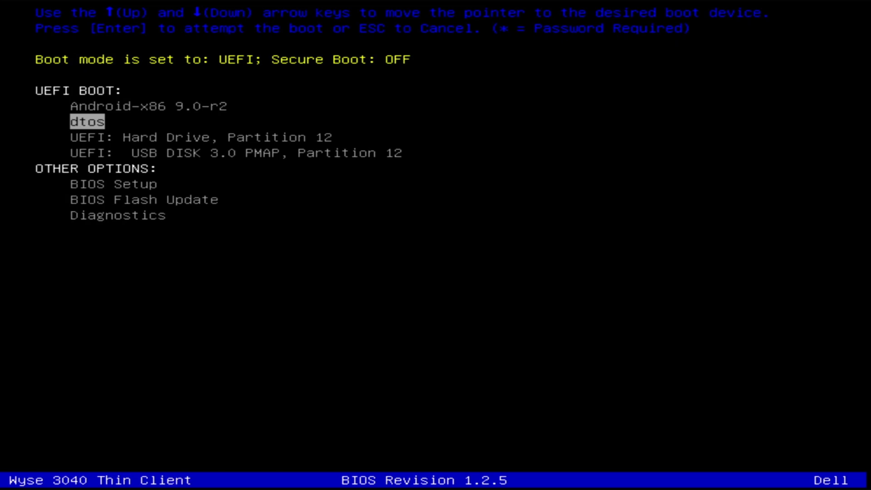
key(Down)
key(Down)
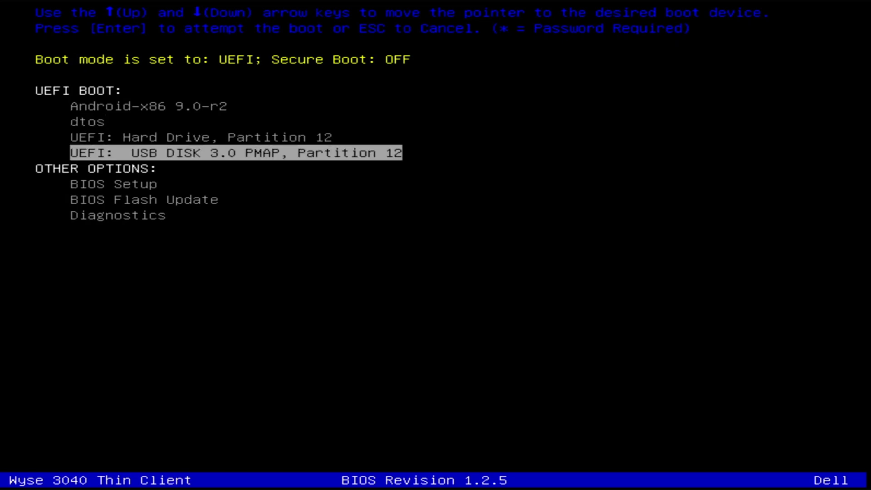
key(Return)
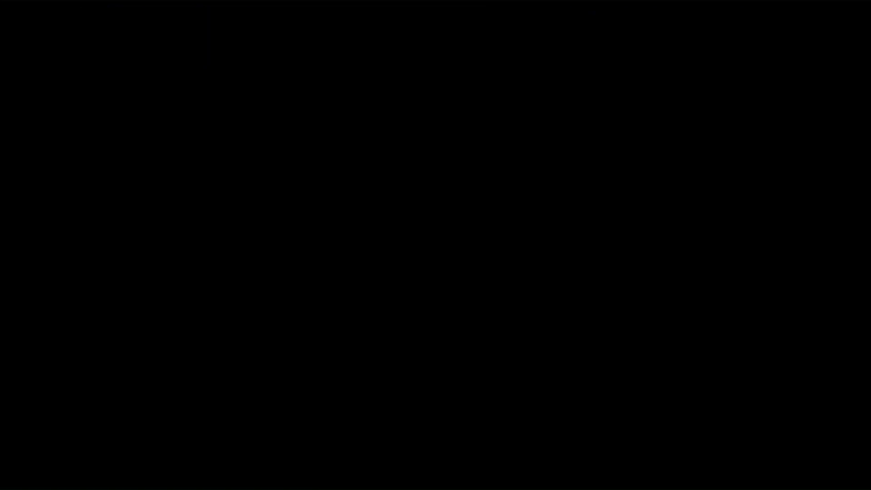
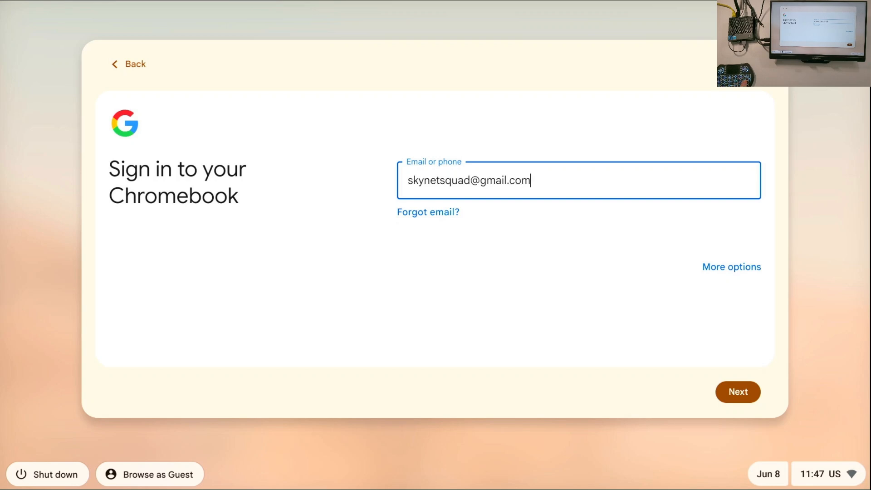
- Enter the Google account's e-mail address on the Chromebook sign-in page and continue to the password page
key(Return)
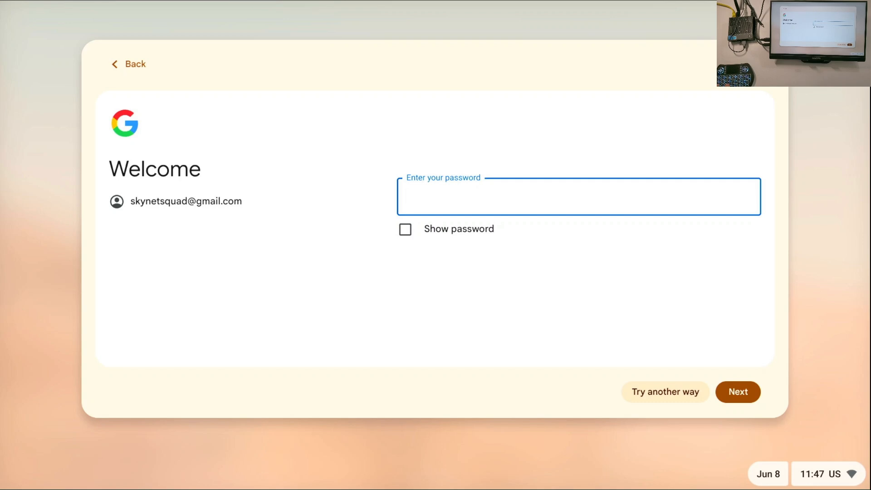
- Enter the Google account password and sign in to the Chromebook
text(•••••••••••)
key(Return)
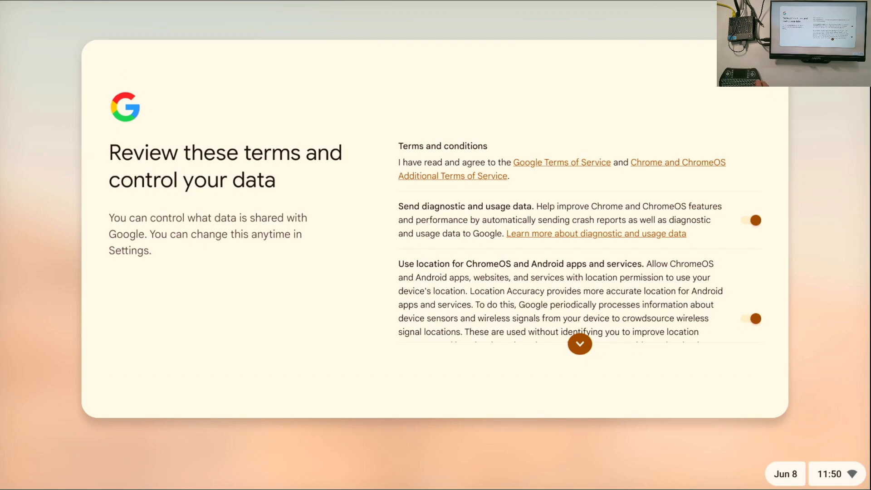
- Accept the terms and conditions, Chromebook sync and ChromeOS Flex hardware data collection with their preset options
key(Down)
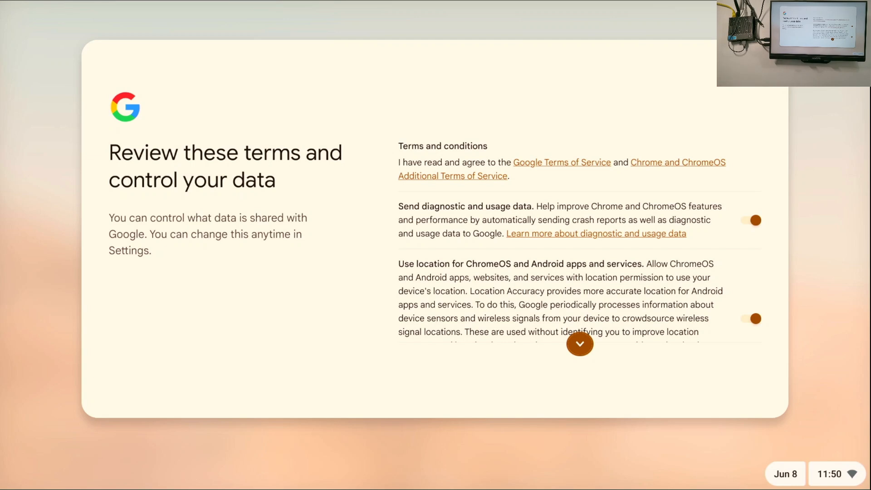
click(578, 344)
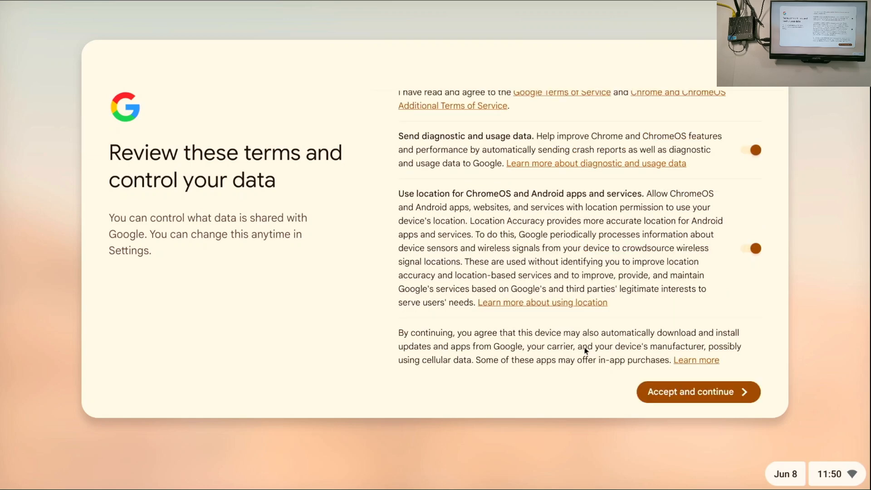
click(689, 393)
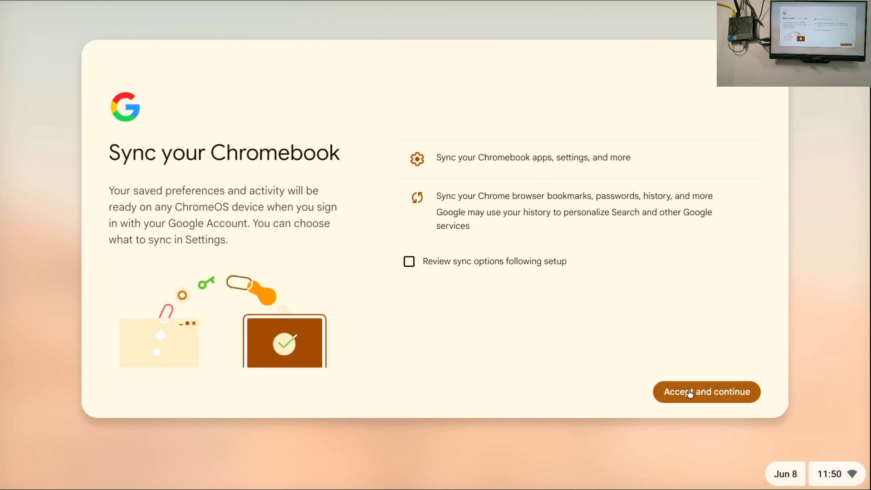
click(690, 393)
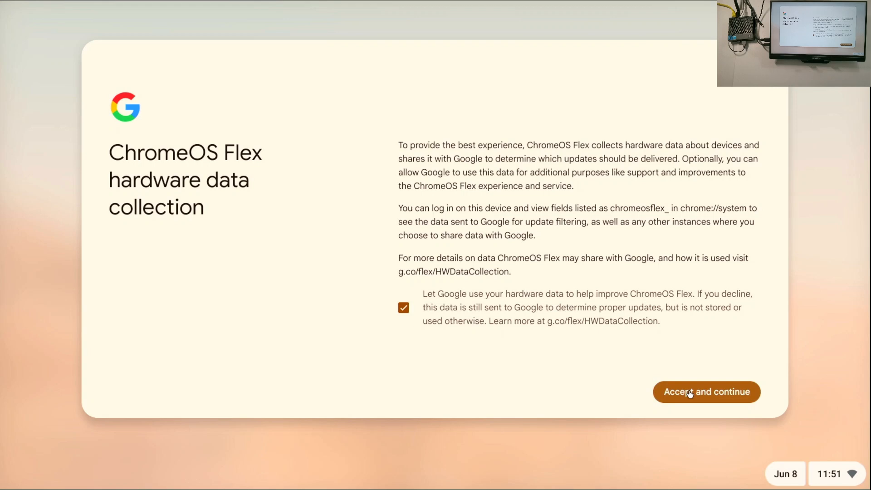
click(690, 394)
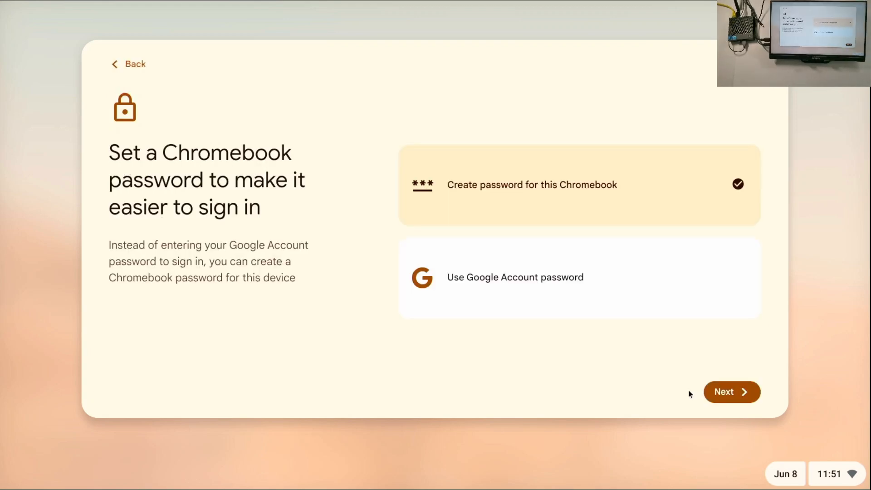
- Use the Google Account password for device sign-in and select Gaming, Productivity and Entertainment as the Chromebook's uses
click(551, 279)
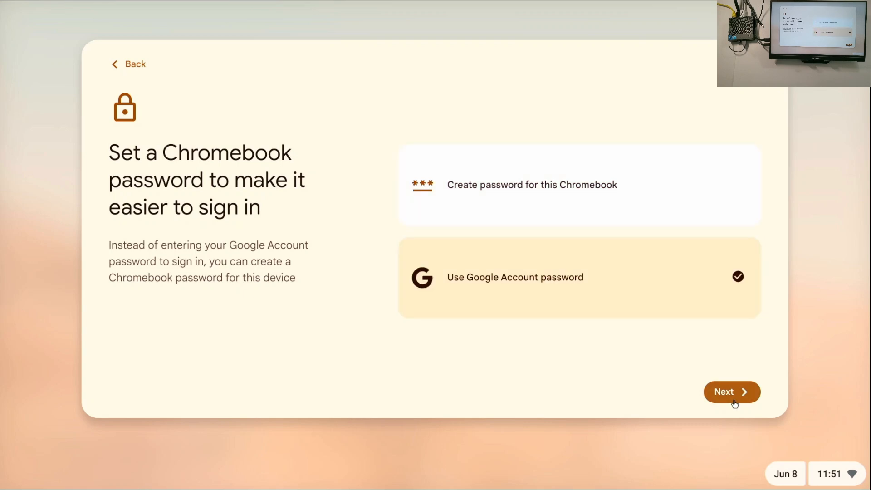
click(737, 394)
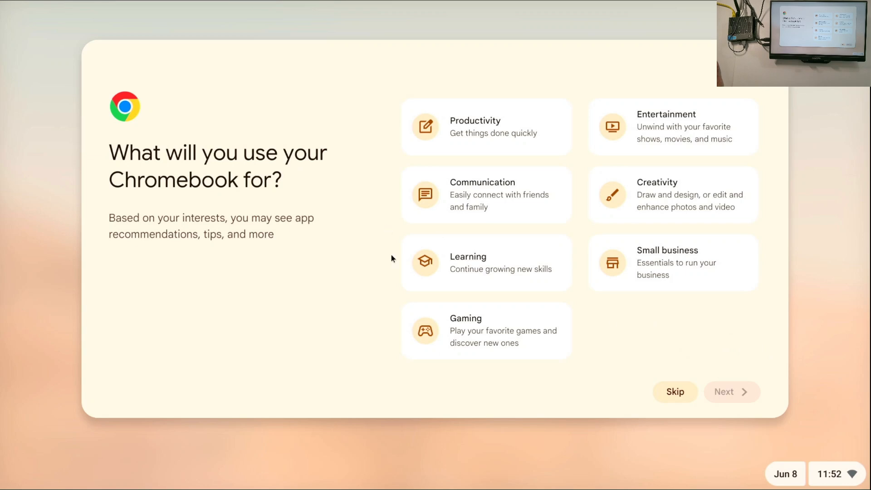
click(515, 351)
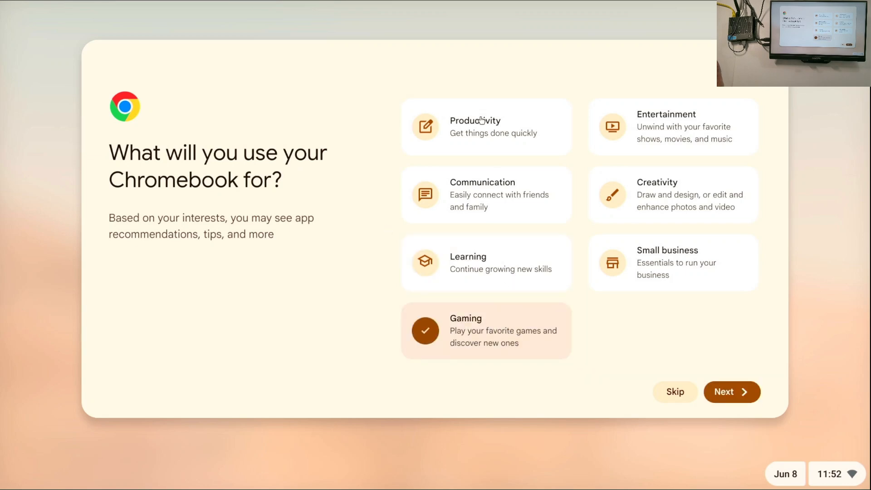
click(472, 132)
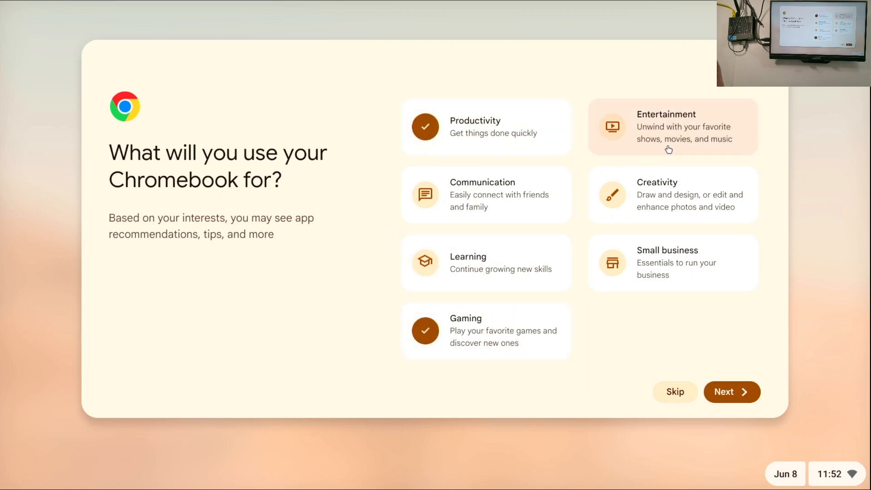
click(668, 149)
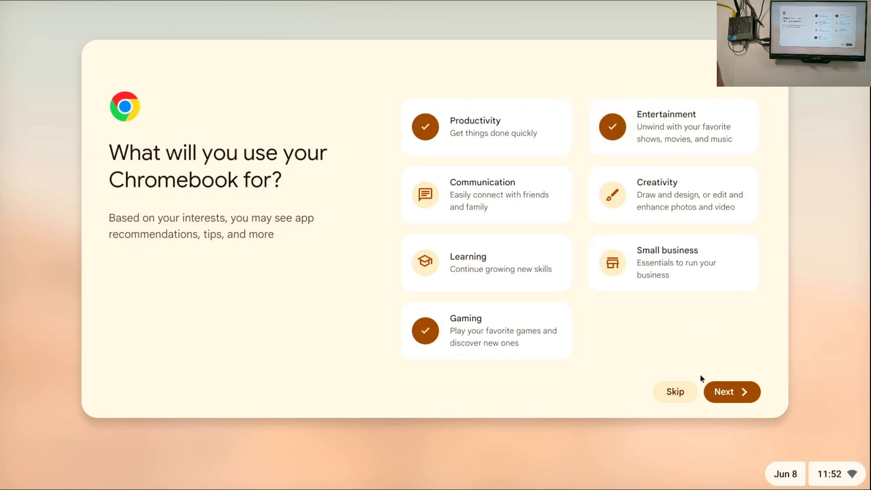
click(725, 400)
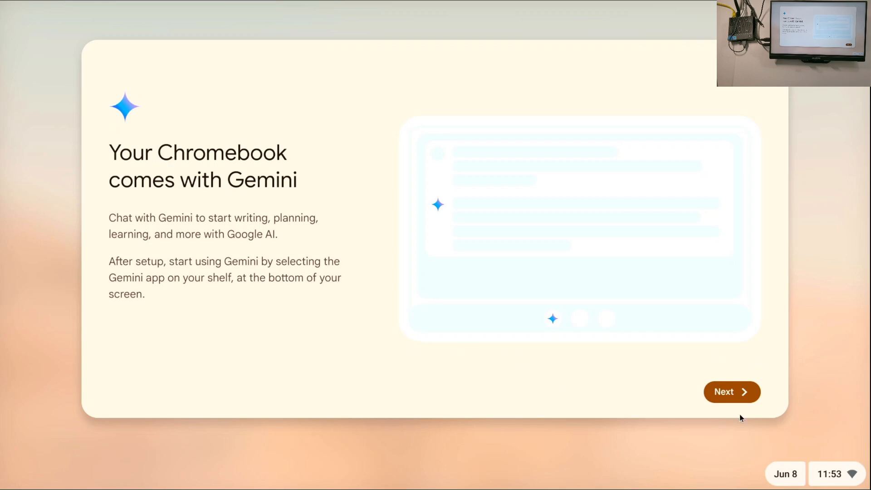
- Pass the Gemini introduction, keep the preset display size and Auto theme, and finish setup to reach the desktop
click(733, 393)
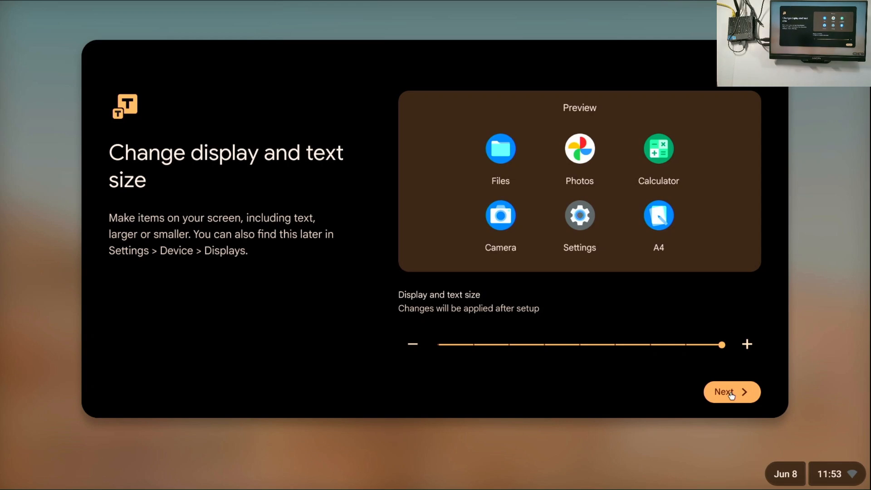
click(746, 393)
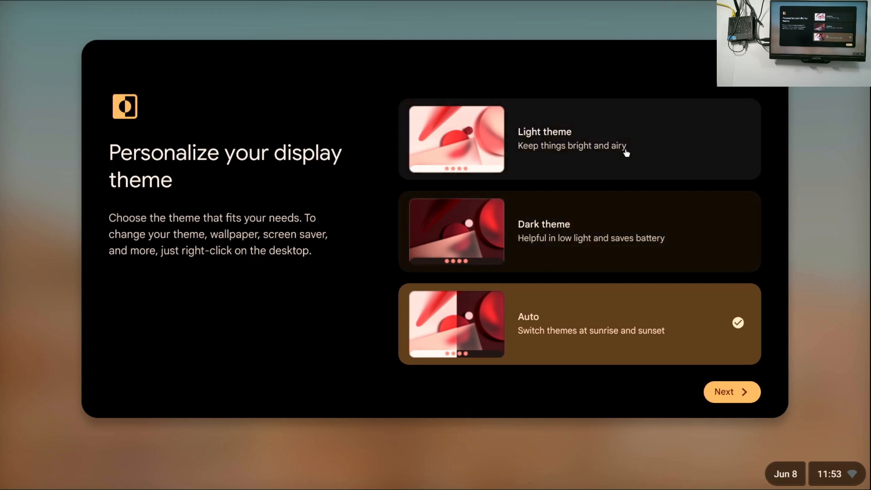
click(744, 398)
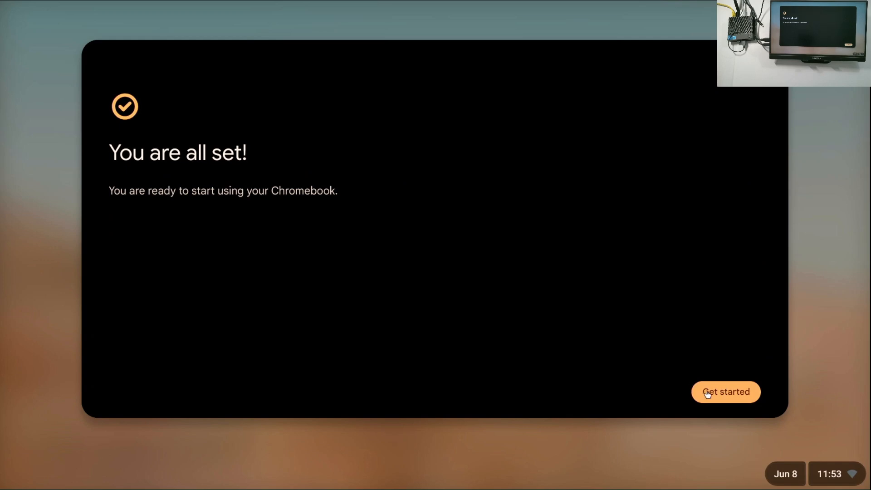
click(728, 399)
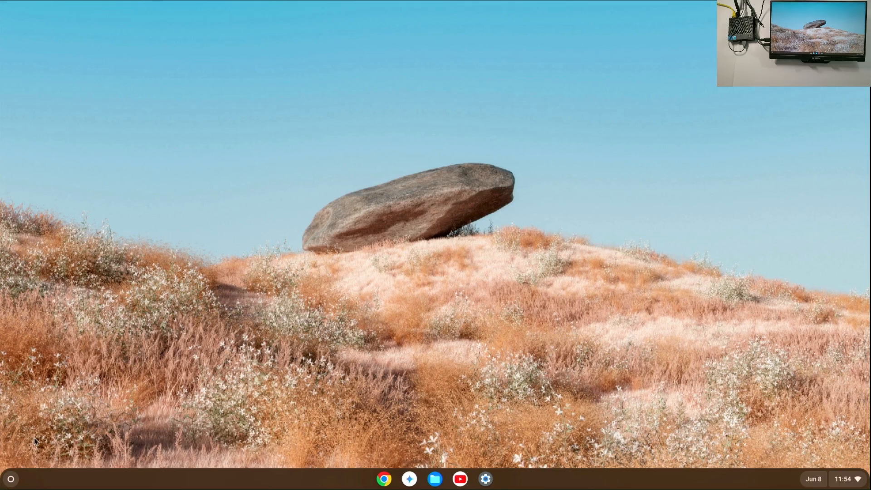
- Look through the preinstalled apps in the ChromeOS launcher
click(11, 480)
scroll(54, 358, down, 2)
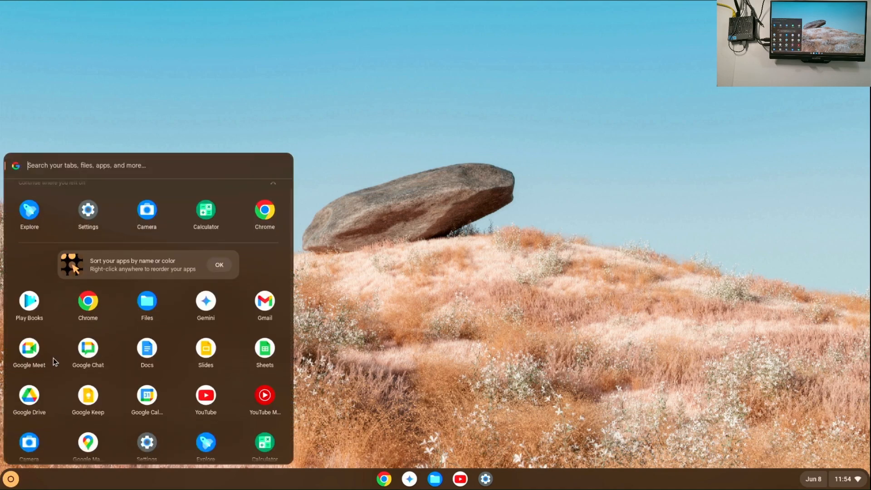
scroll(53, 359, up, 2)
scroll(54, 359, down, 3)
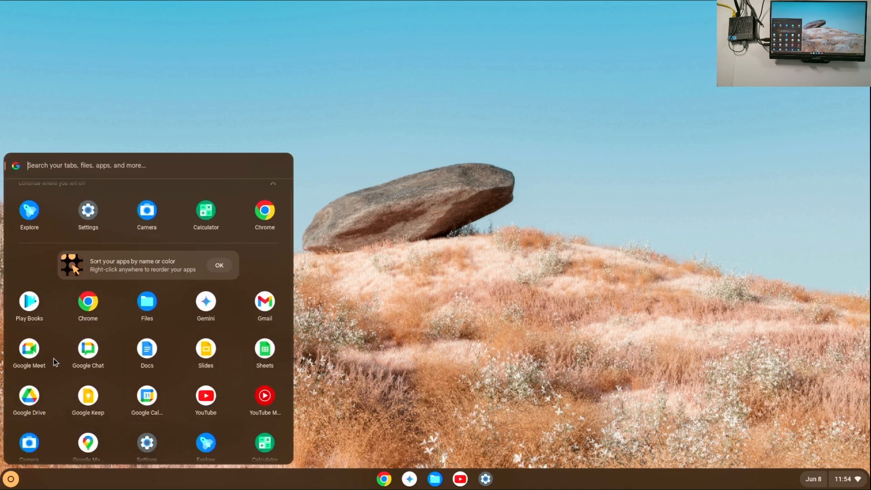
scroll(49, 363, up, 3)
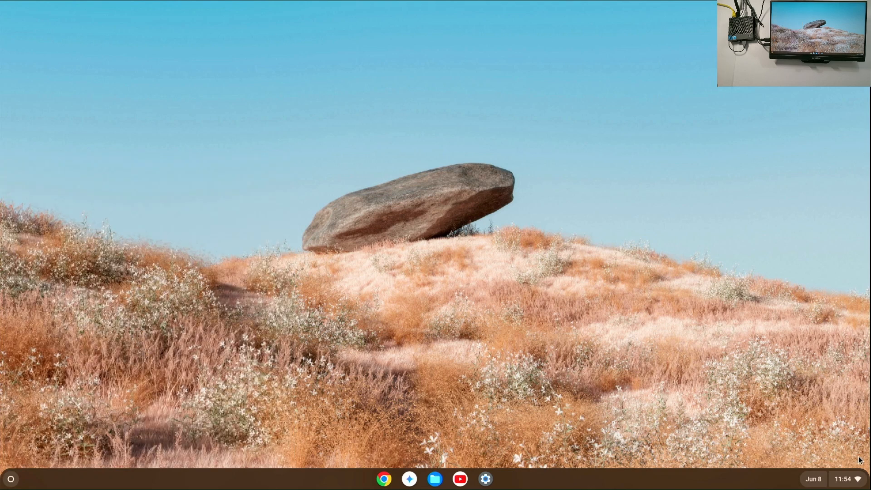
- Check the Wi-Fi connection and the known and unknown networks in the quick settings, then close them
click(856, 482)
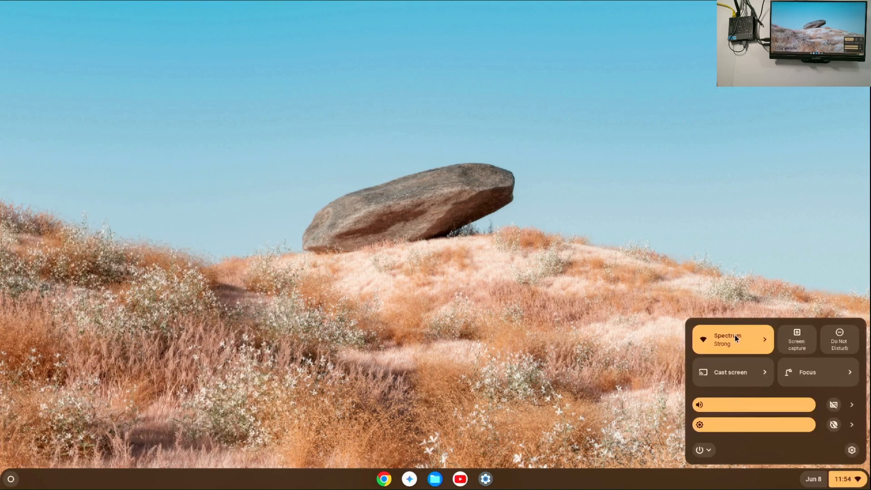
click(767, 343)
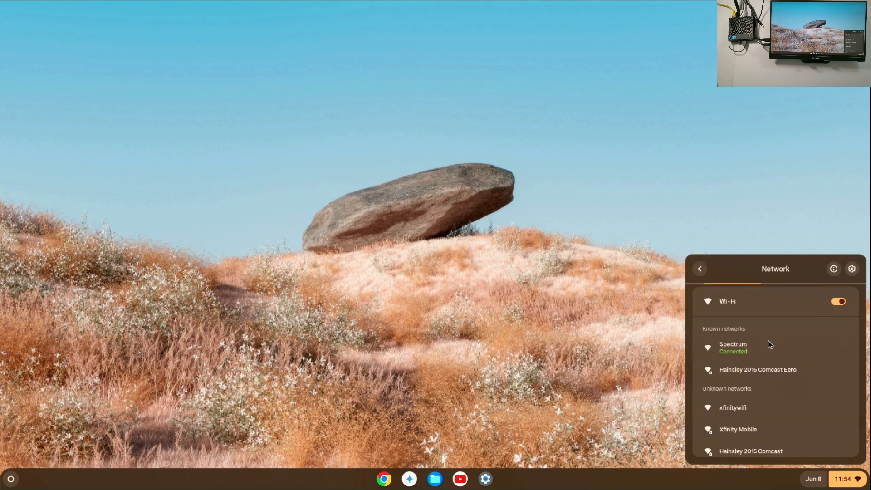
scroll(771, 384, down, 2)
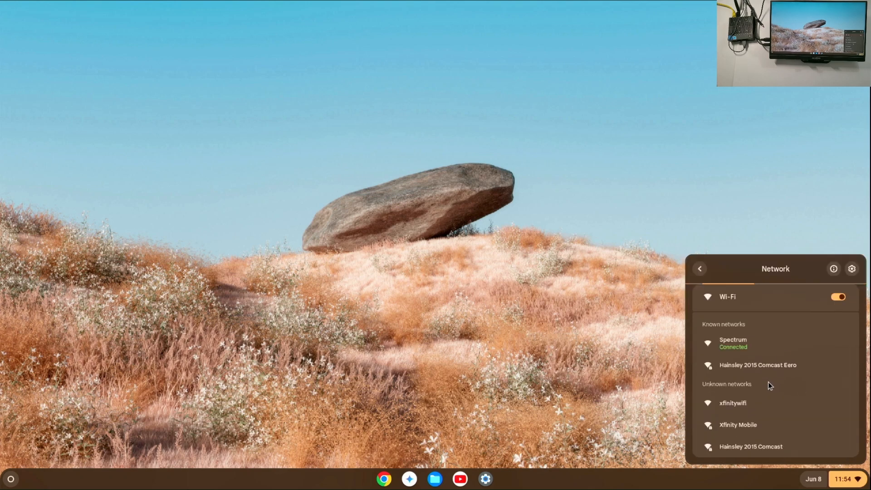
scroll(772, 388, up, 2)
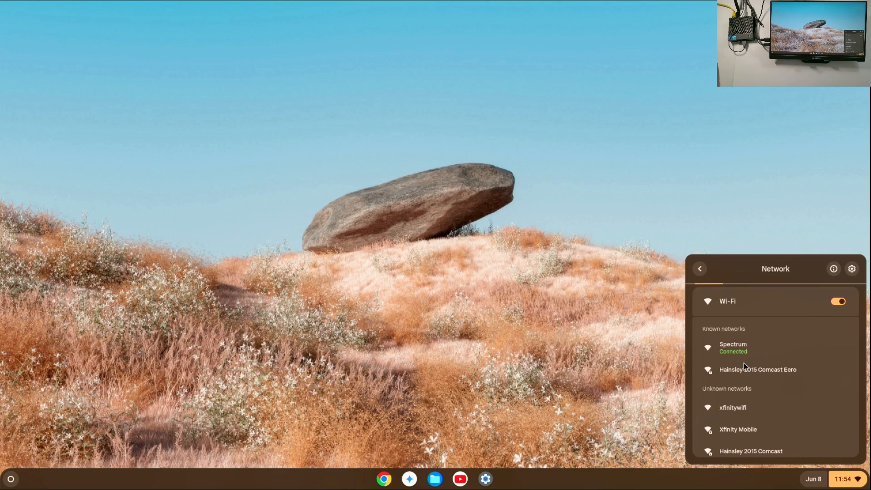
click(631, 325)
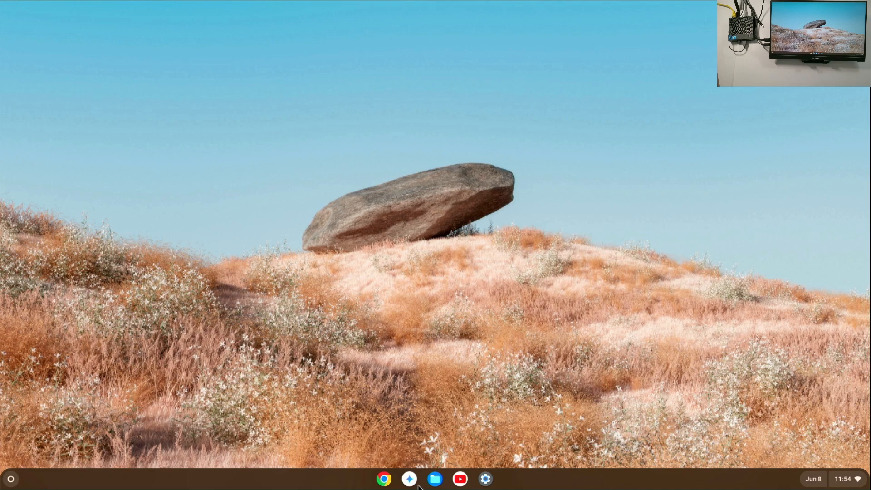
- Look through the ChromeOS settings for Network, Bluetooth, Accounts, Device, Wallpaper and style, Privacy and security, Apps and Accessibility
click(490, 484)
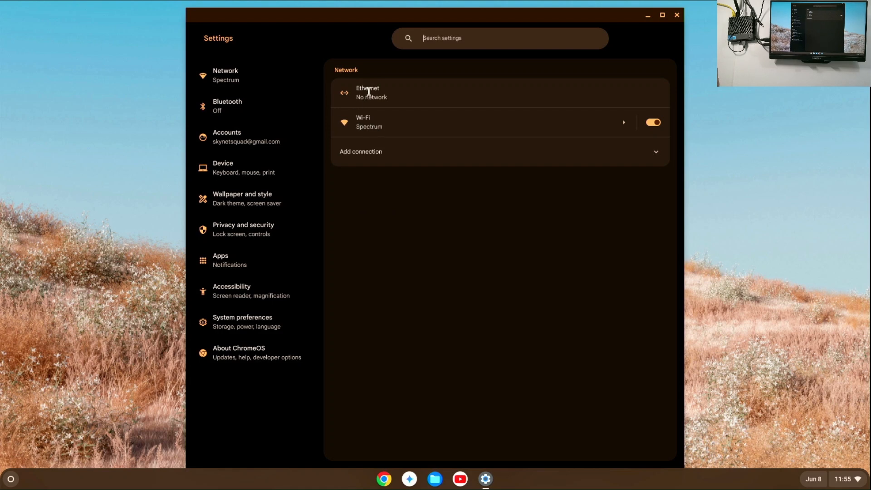
click(234, 109)
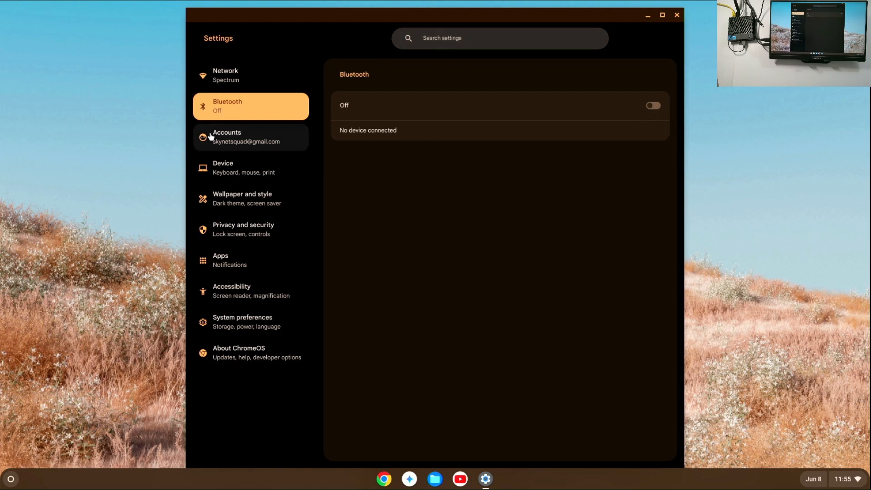
click(227, 142)
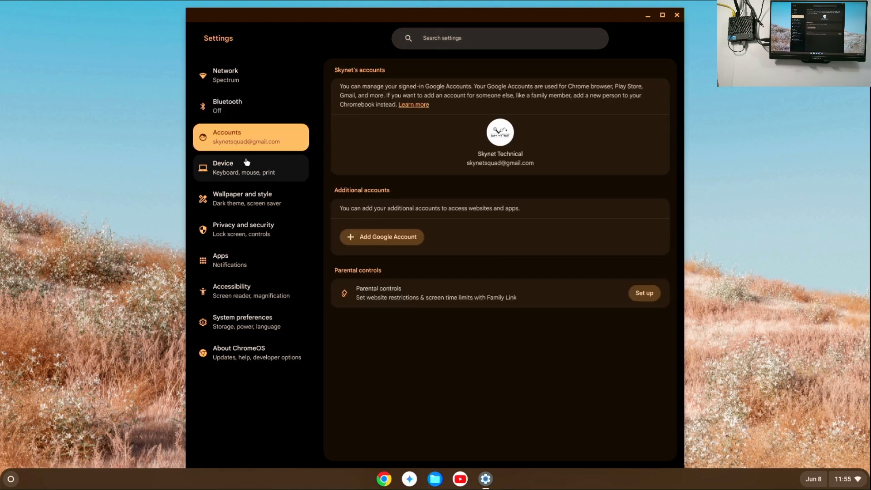
click(233, 175)
click(244, 196)
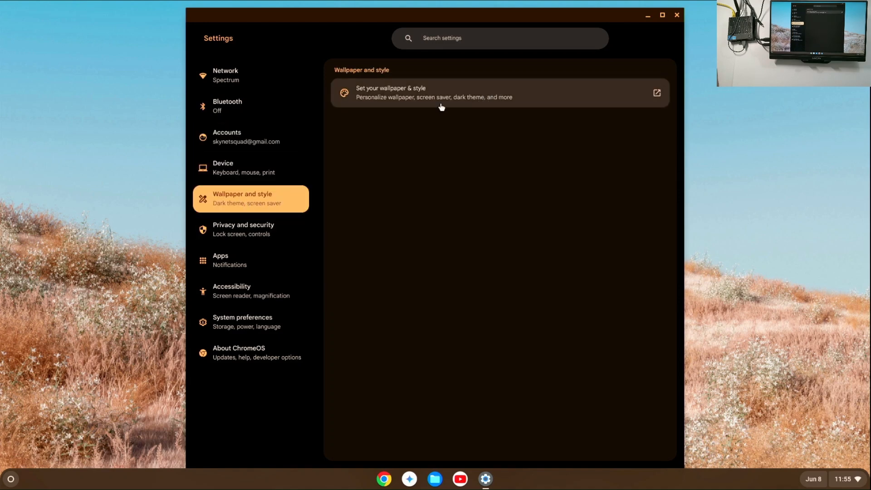
click(230, 238)
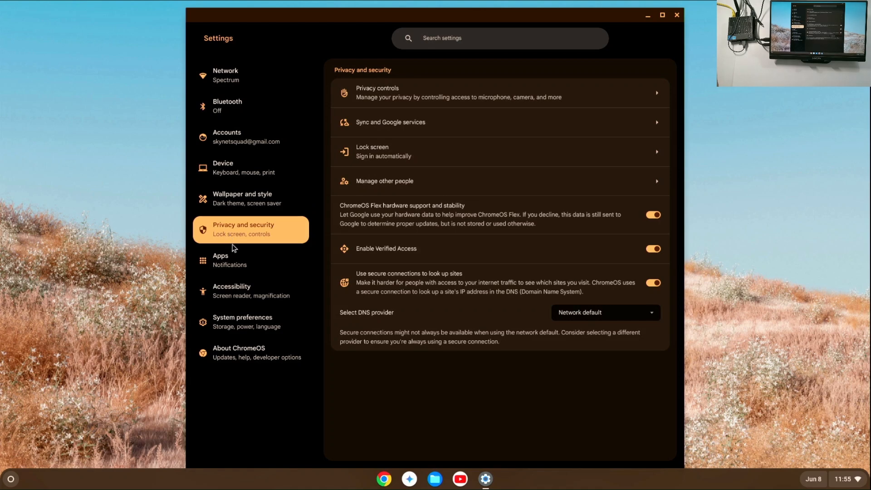
click(234, 267)
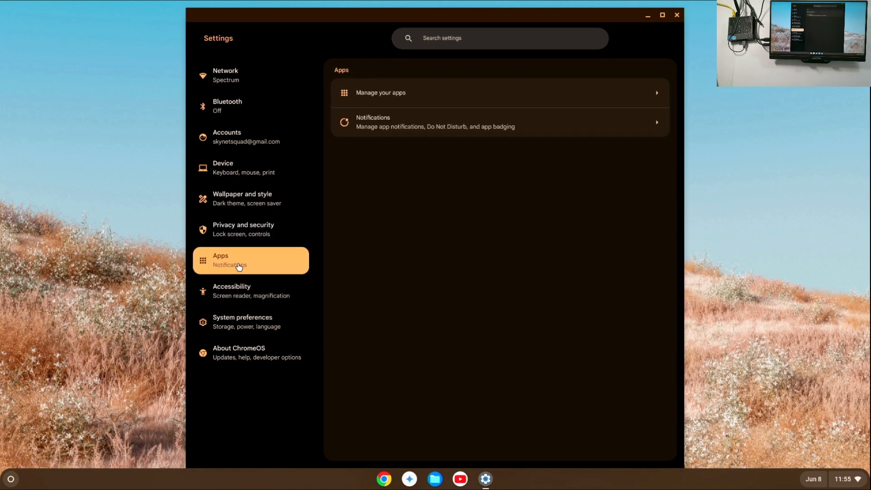
click(241, 301)
- Review the System preferences from storage and power down to the Powerwash reset option
click(253, 328)
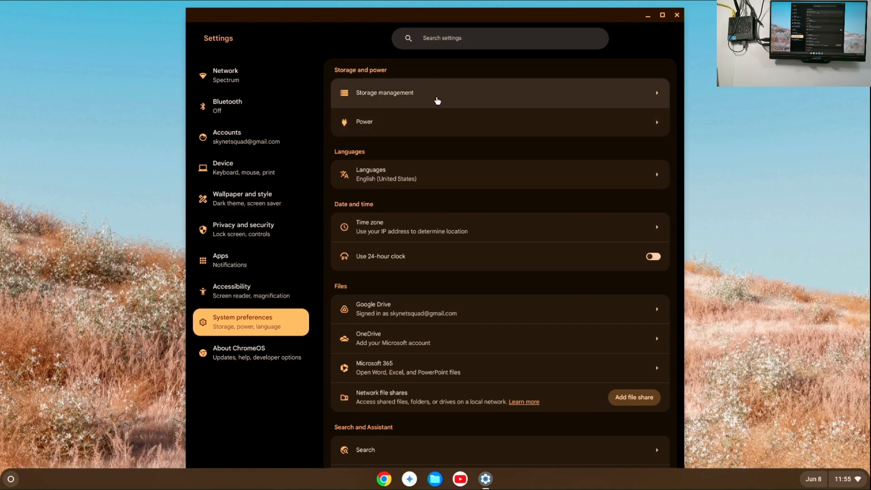
scroll(447, 286, down, 1)
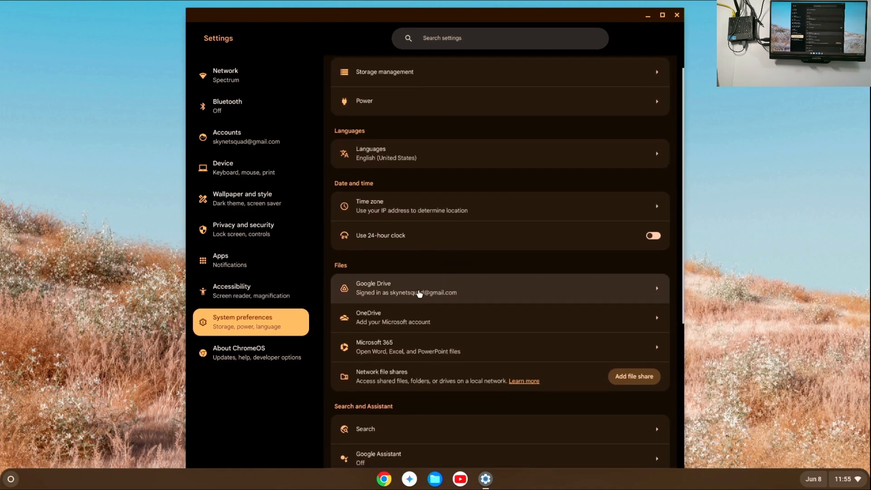
scroll(419, 294, down, 5)
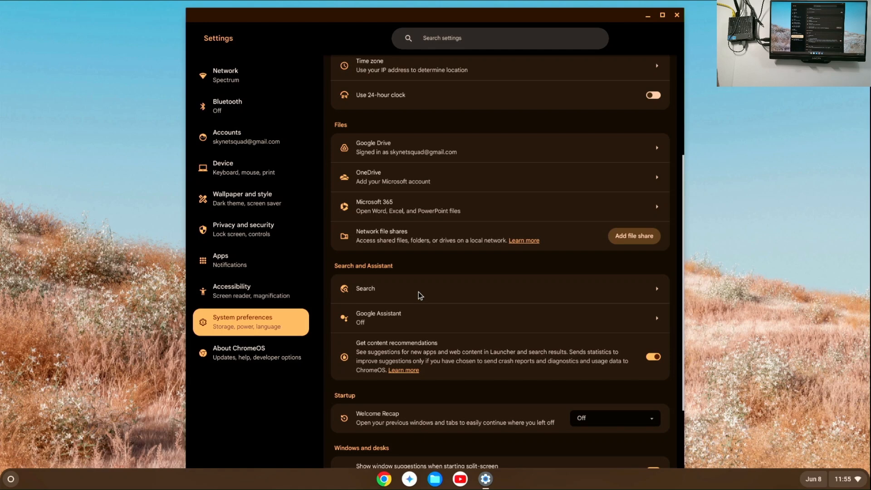
scroll(419, 292, down, 4)
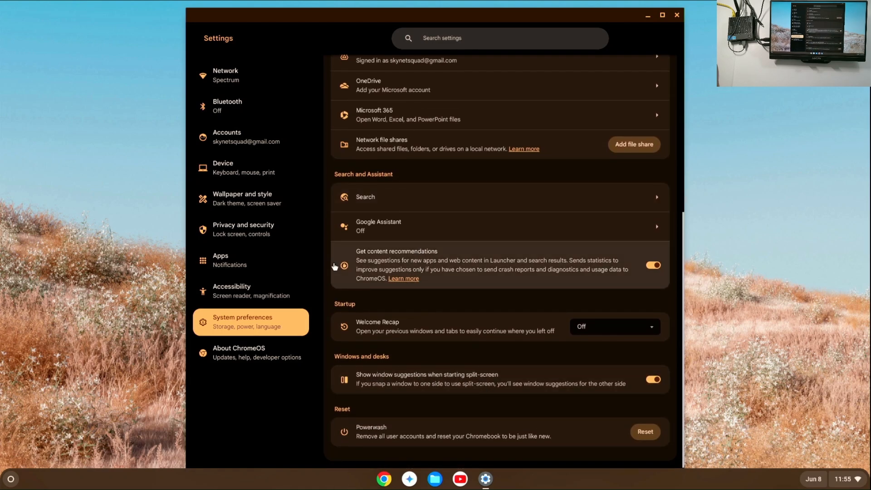
- Examine the About ChromeOS page, including its additional details on the release channel and build
click(249, 362)
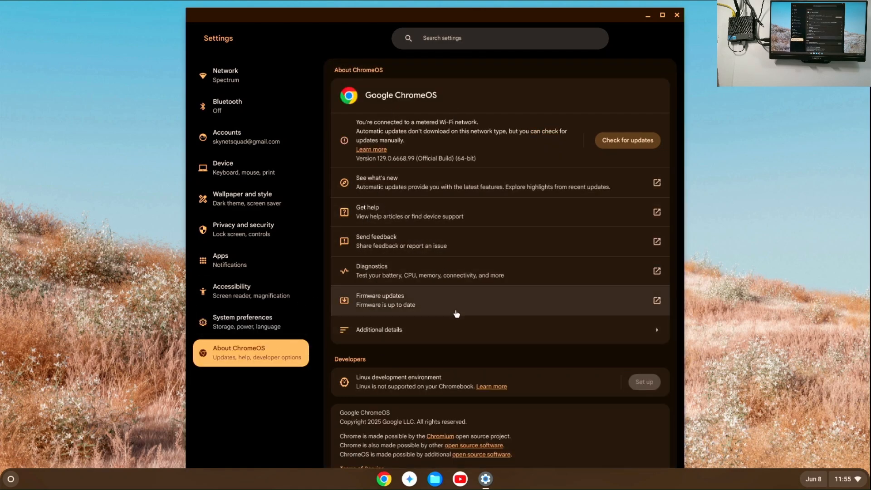
scroll(457, 307, down, 2)
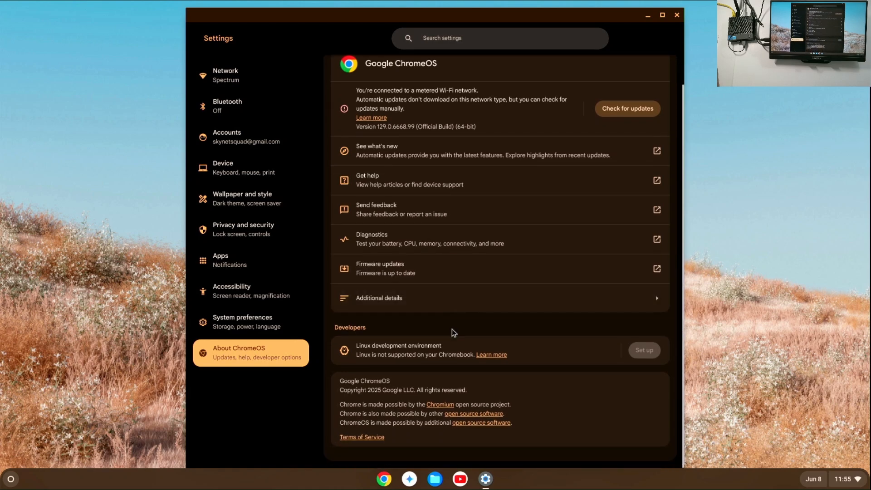
scroll(452, 329, up, 2)
click(452, 329)
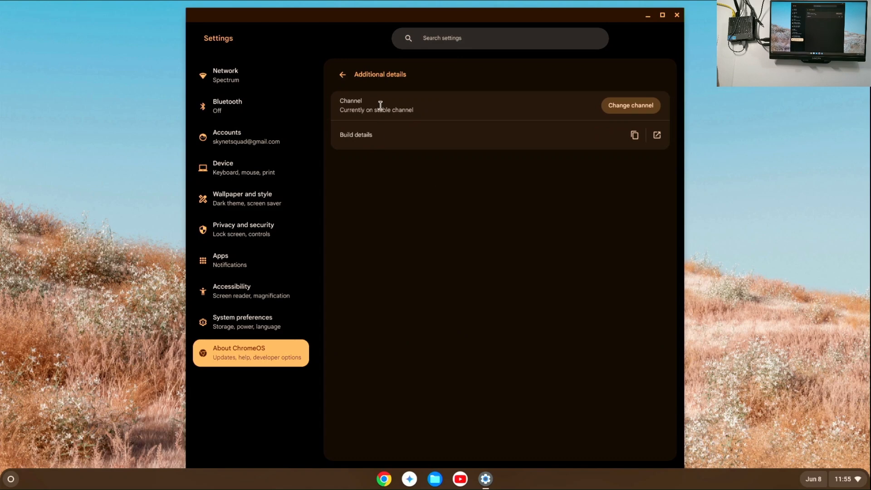
click(342, 77)
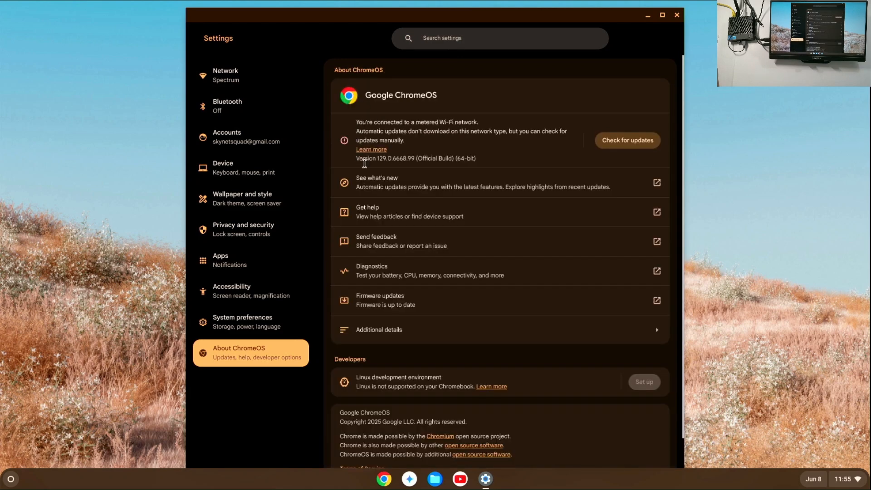
- Check for ChromeOS updates, decline the mobile-data download and leave Settings after viewing the Device page
click(631, 142)
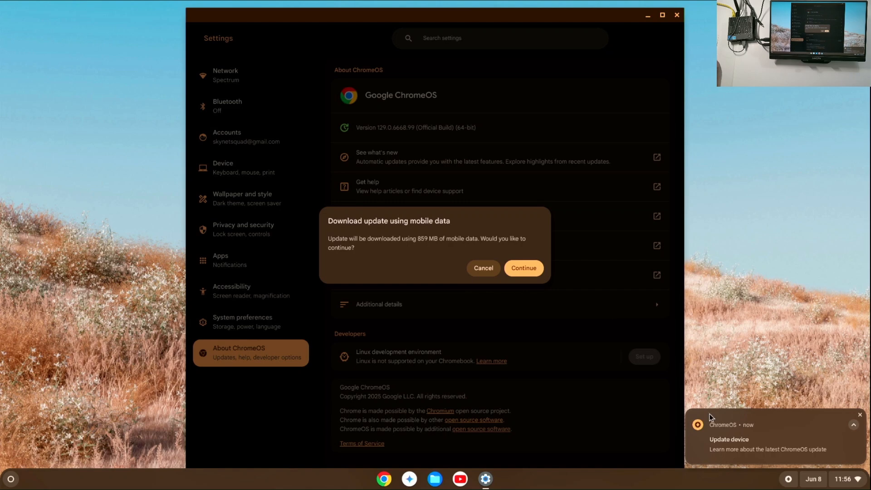
click(483, 268)
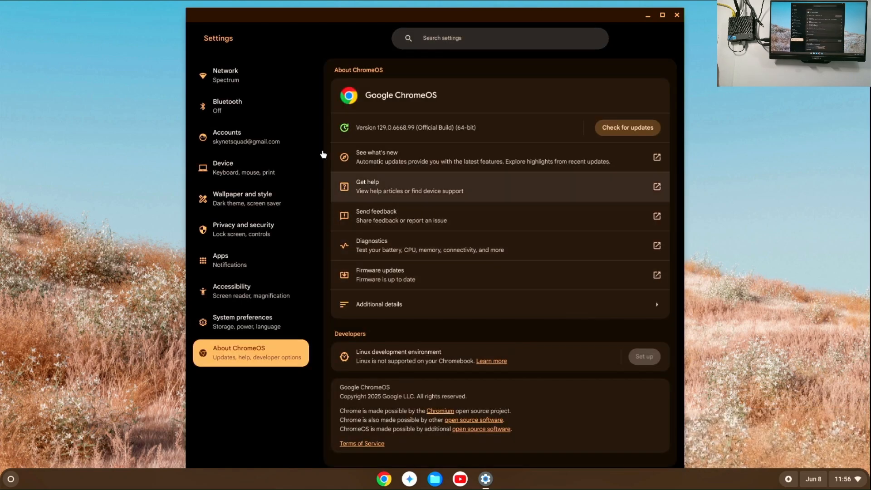
click(233, 176)
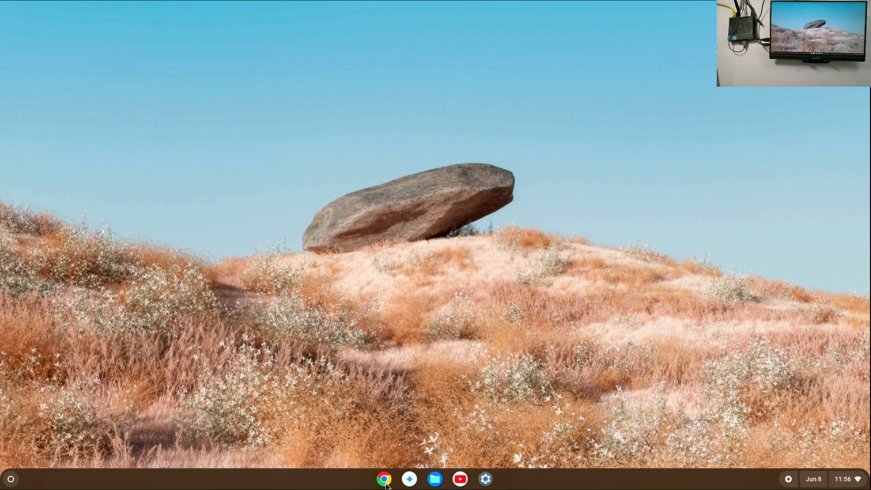
- Open Chrome in a maximized window and acknowledge the enhanced ad privacy notice
click(388, 484)
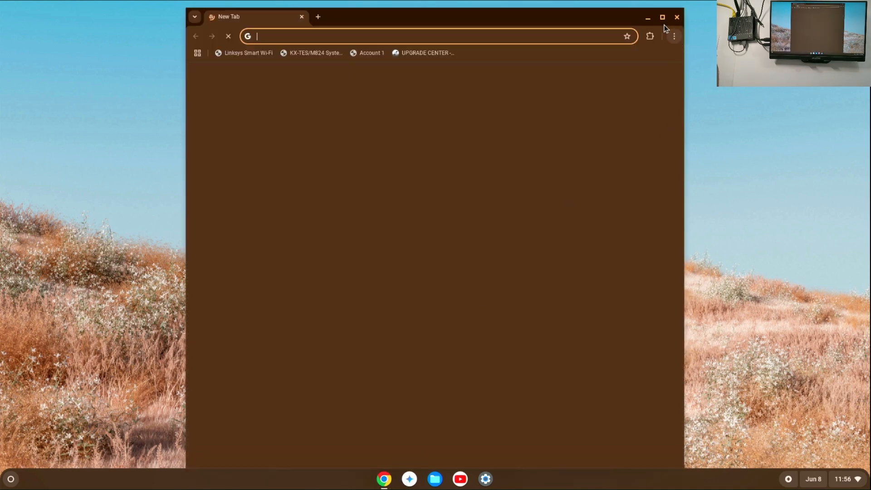
click(664, 18)
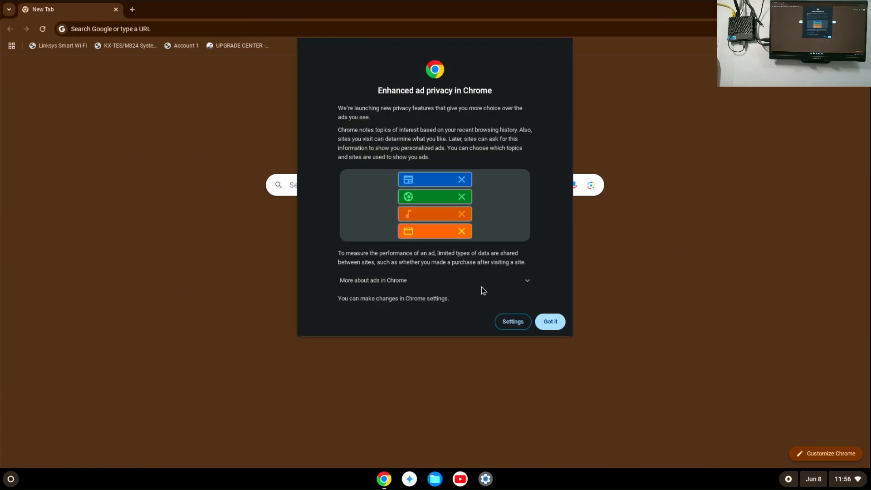
click(551, 322)
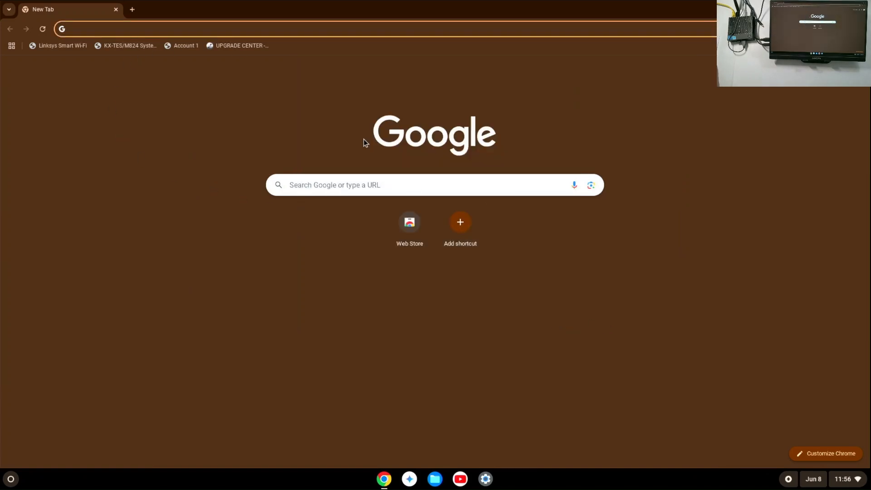
- Open the bookmarked UPGRADE CENTER site, look through its custom operating systems for the Dell Wyse 3000 series, and close the browser
click(234, 47)
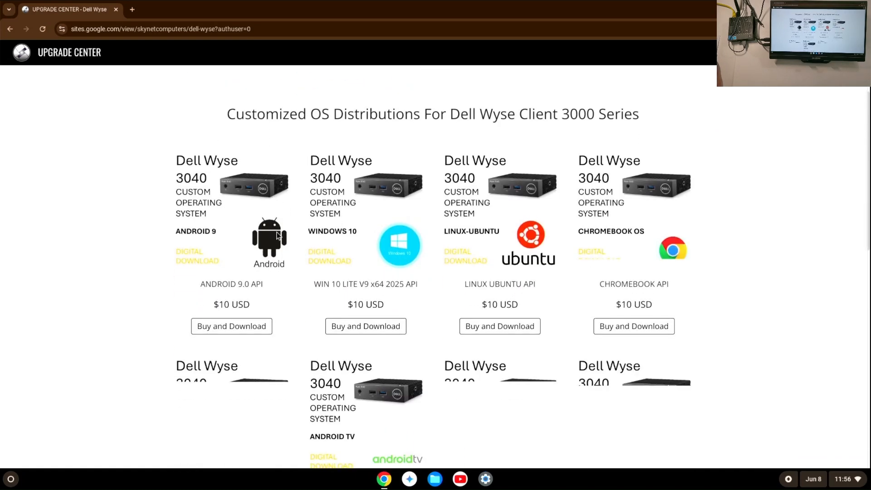
scroll(278, 236, down, 5)
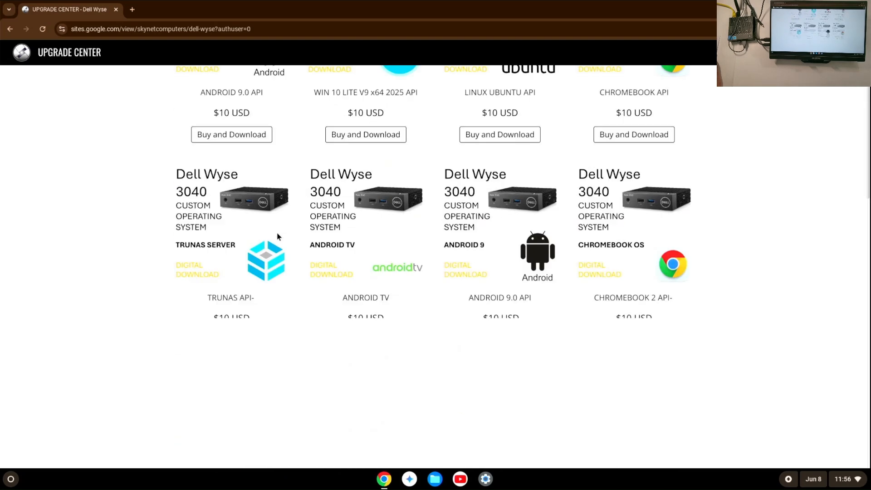
scroll(278, 235, up, 4)
scroll(278, 235, up, 2)
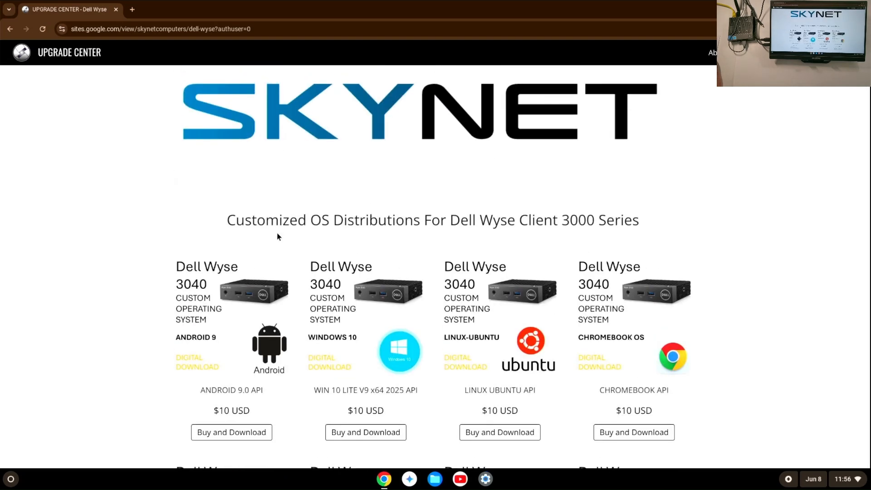
scroll(278, 237, down, 5)
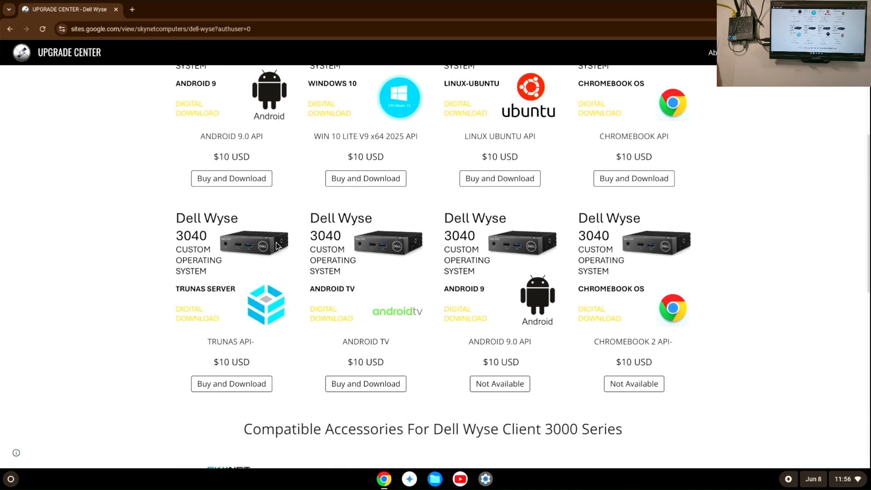
scroll(271, 248, up, 5)
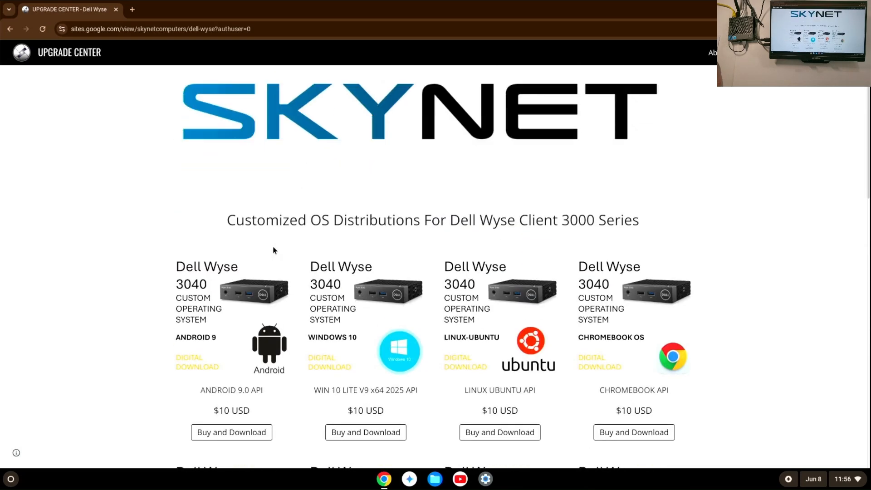
scroll(275, 253, down, 1)
scroll(274, 252, up, 1)
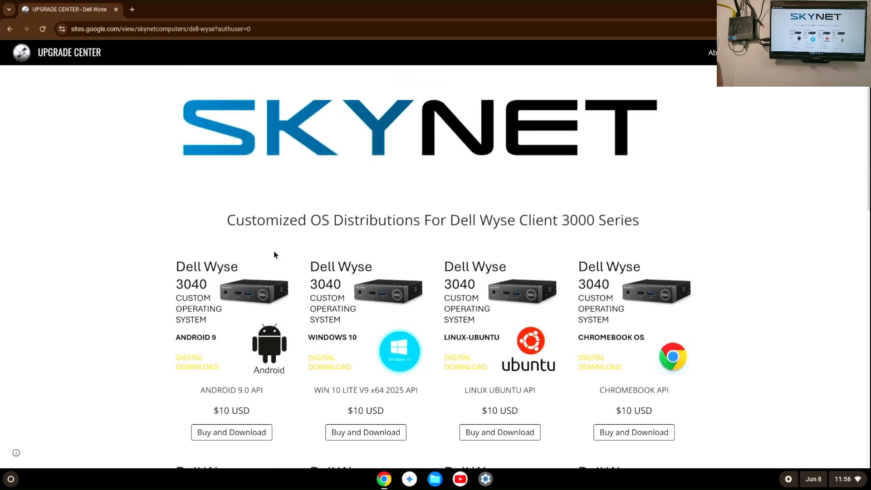
scroll(274, 254, down, 5)
scroll(277, 257, up, 5)
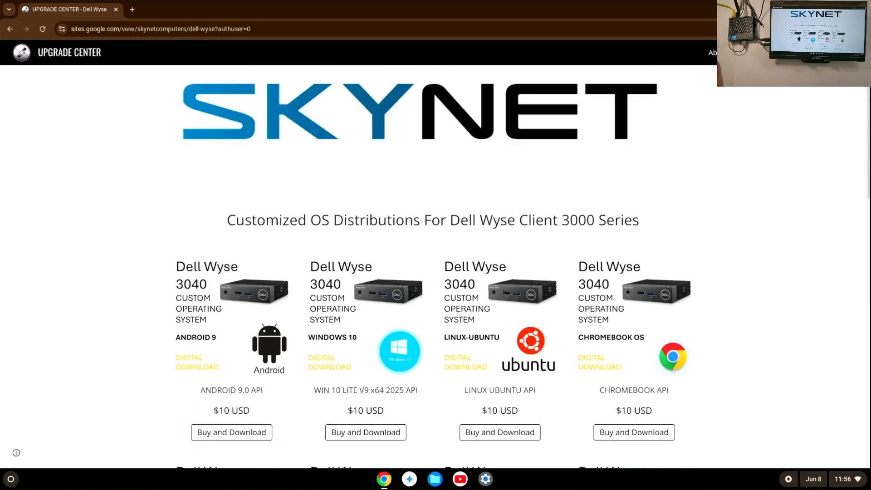
click(860, 10)
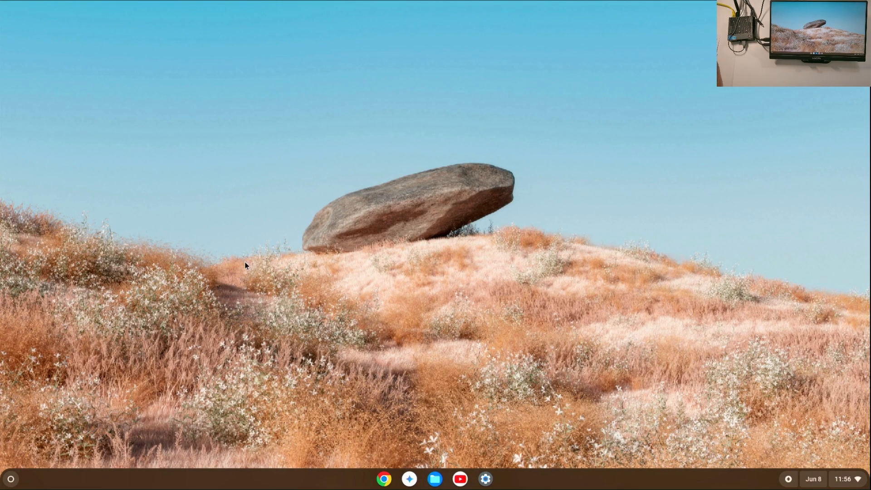